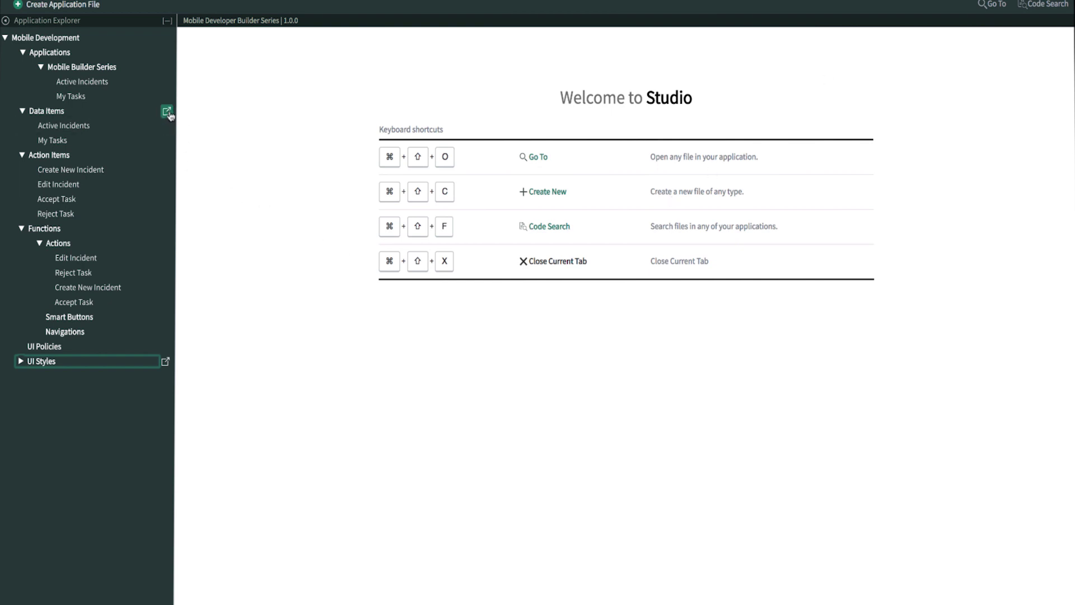
- Create and save a new data item named Task SLA on the task_sla table
{"action": "left_click", "coordinate": [167, 112]}
{"action": "left_click", "coordinate": [1044, 134]}
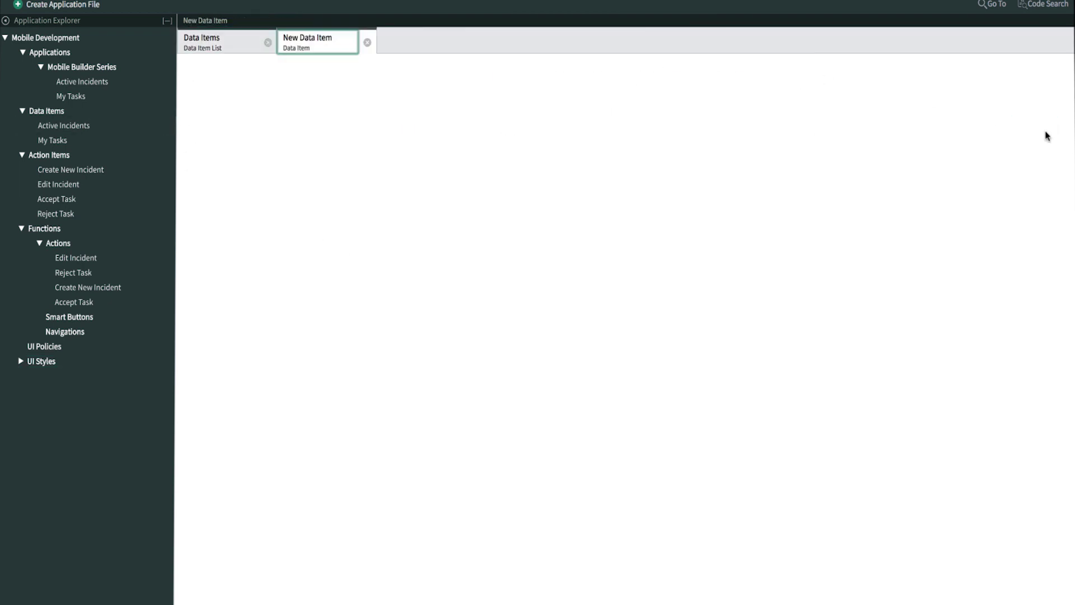
{"action": "left_click", "coordinate": [414, 143]}
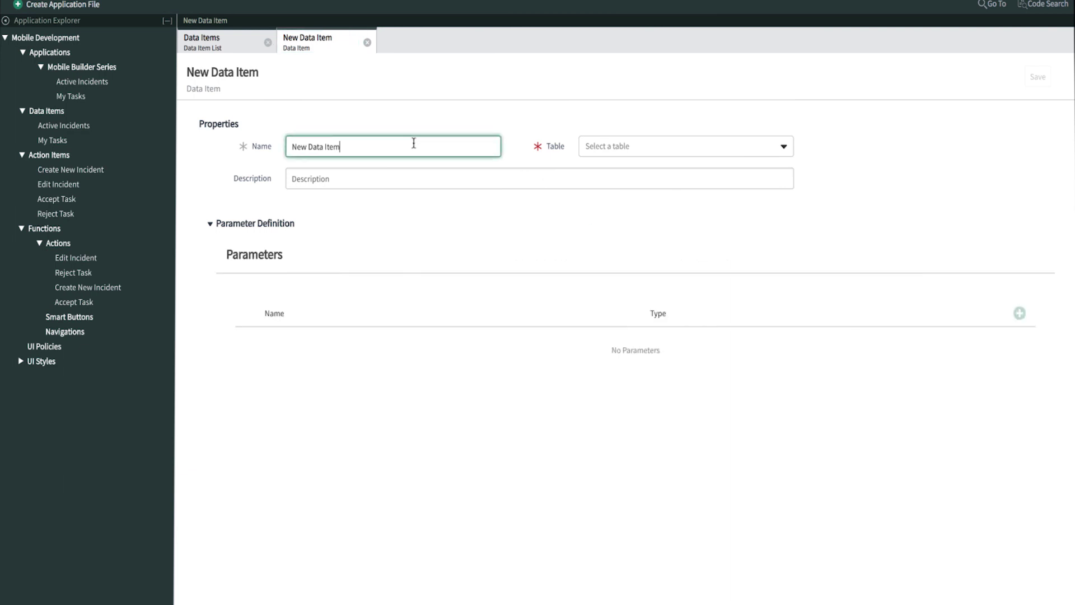
{"action": "left_click_drag", "start_coordinate": [414, 144], "coordinate": [199, 125]}
{"action": "type", "text": "Task SLA"}
{"action": "left_click", "coordinate": [725, 149]}
{"action": "type", "text": "task_sla"}
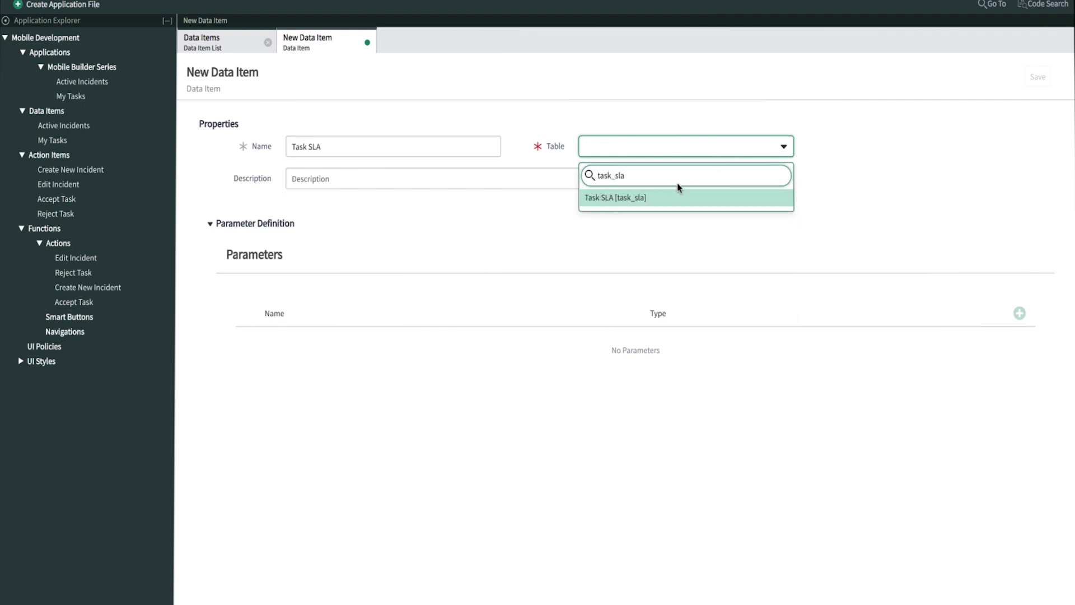
{"action": "left_click", "coordinate": [679, 199]}
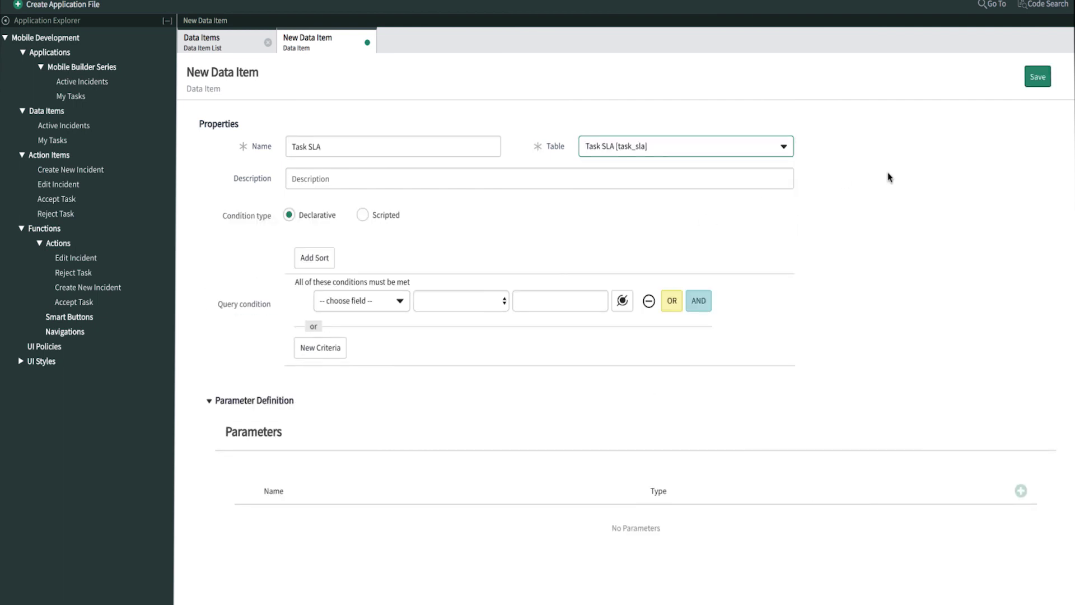
{"action": "left_click", "coordinate": [1037, 83]}
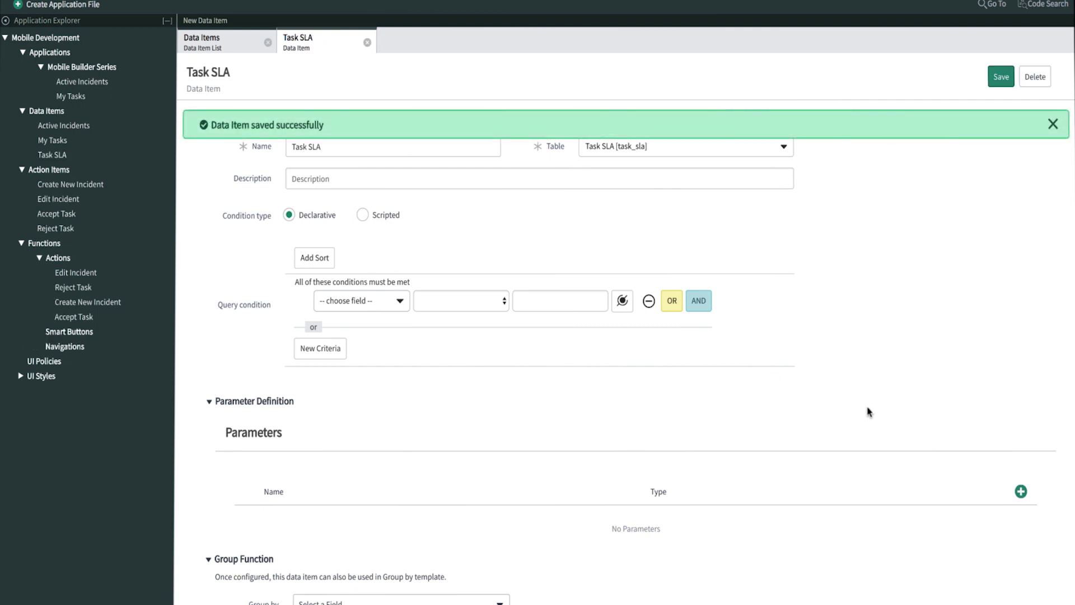
- Add a String parameter named TaskID to the Task SLA data item
{"action": "left_click", "coordinate": [1020, 492]}
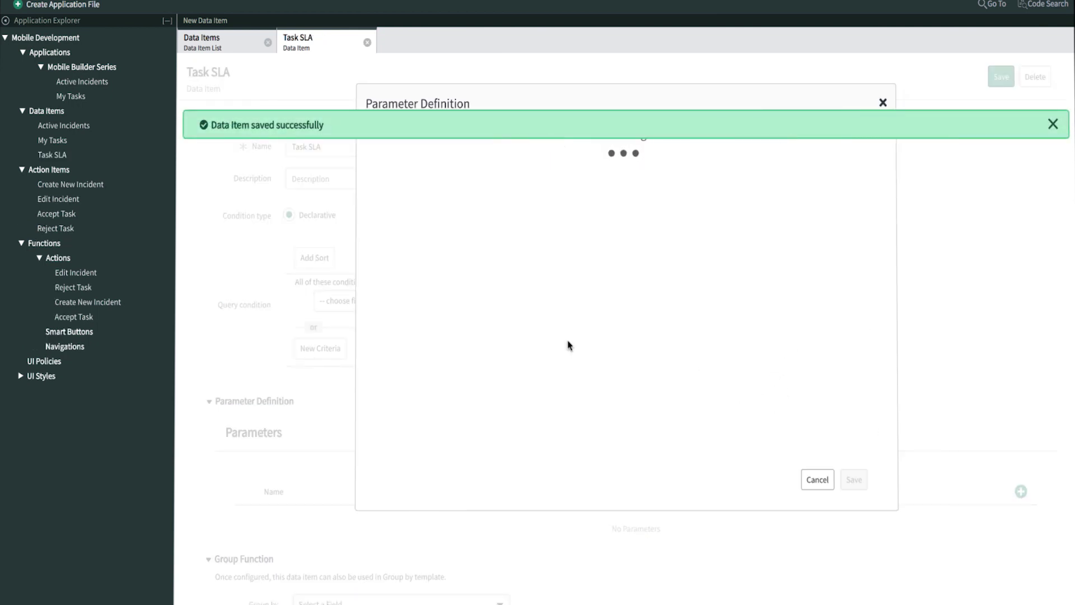
{"action": "left_click", "coordinate": [452, 160]}
{"action": "type", "text": "TaskID"}
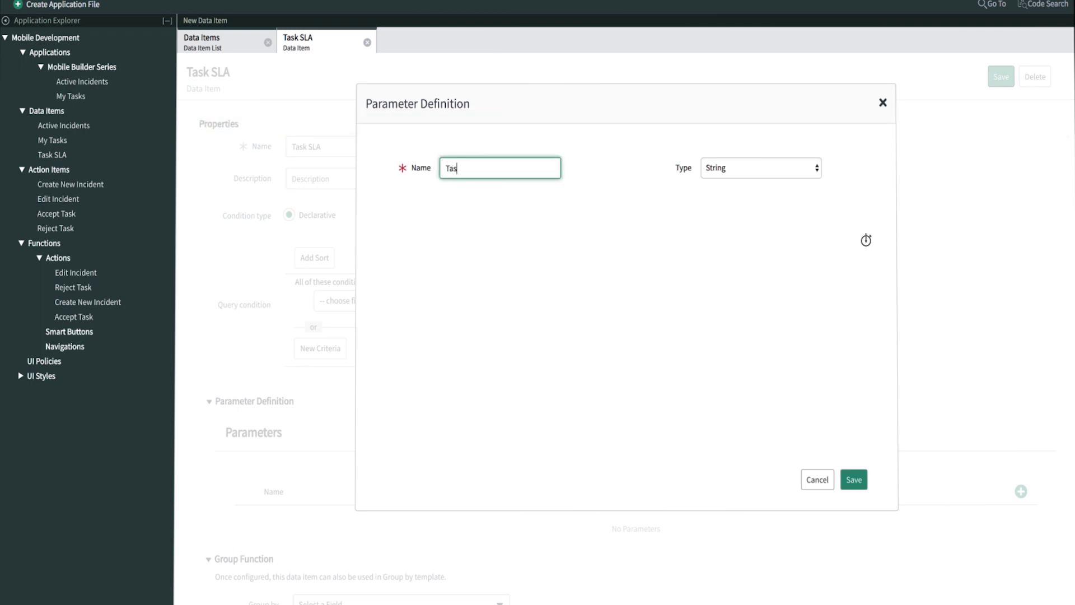
{"action": "left_click", "coordinate": [852, 478]}
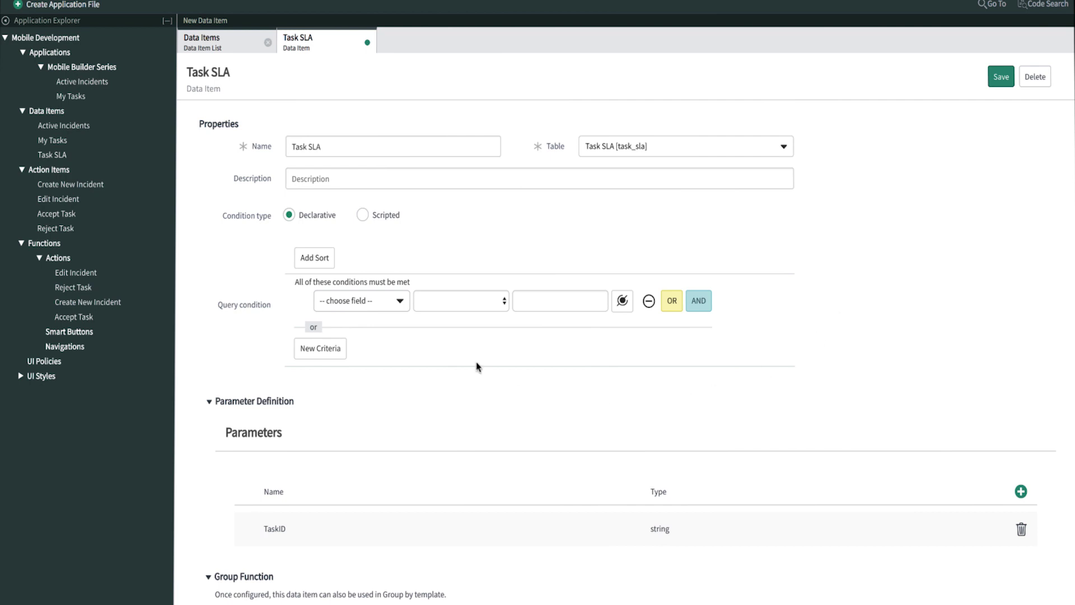
- Set the query condition Task is TaskID, save, and go to Mobile Builder Series applets
{"action": "left_click", "coordinate": [391, 307]}
{"action": "type", "text": "task"}
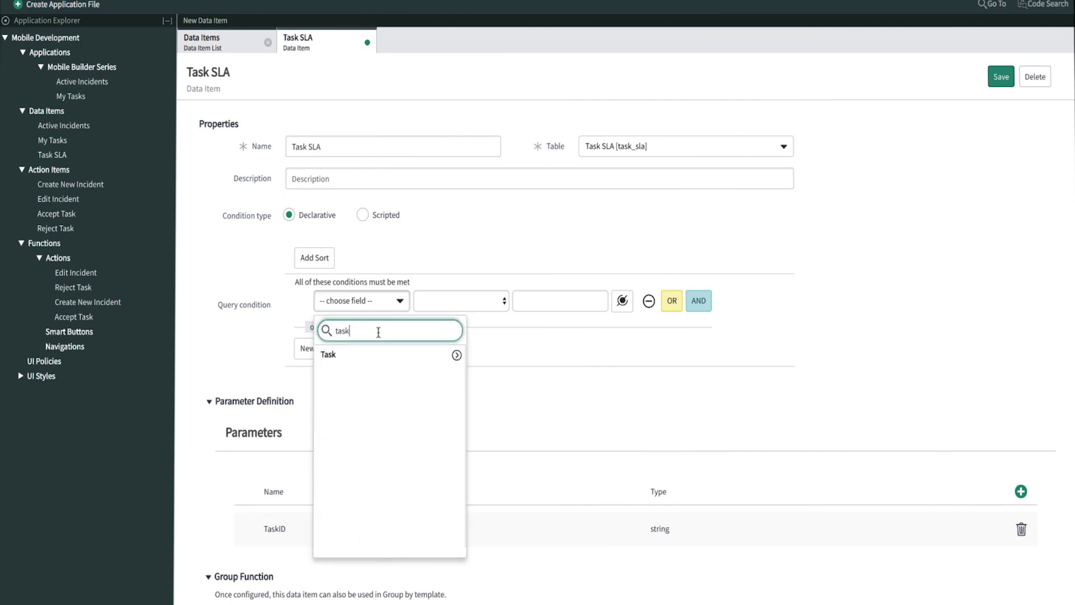
{"action": "left_click", "coordinate": [376, 356]}
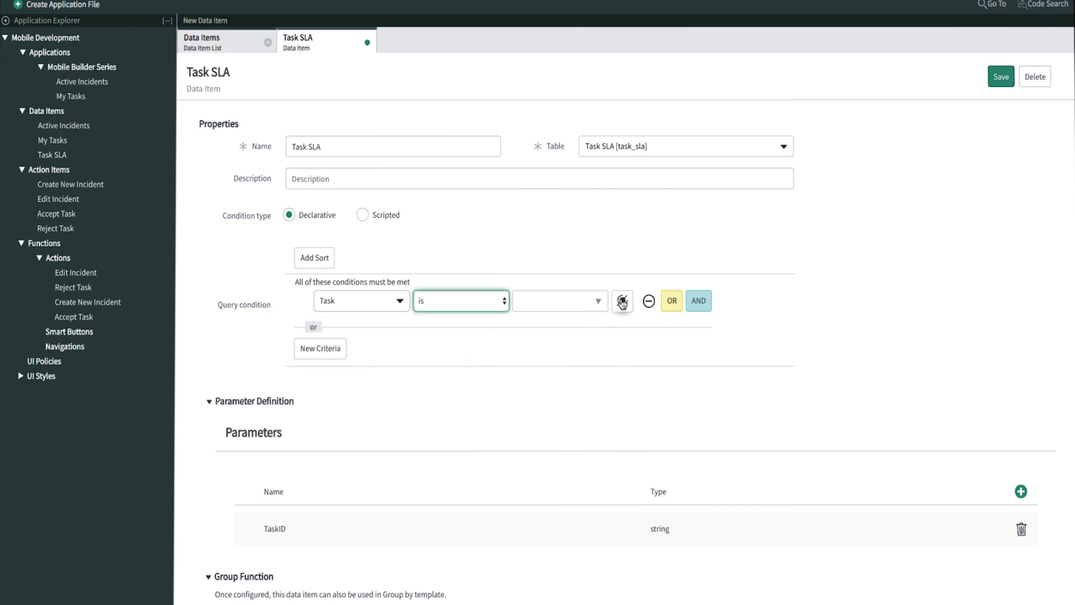
{"action": "left_click", "coordinate": [622, 303]}
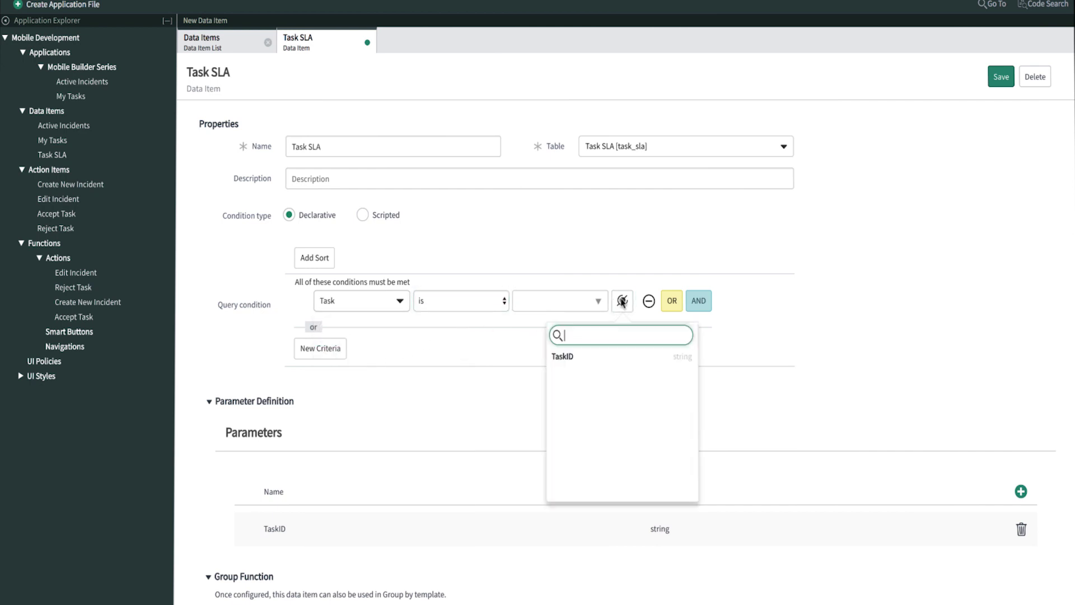
{"action": "left_click", "coordinate": [594, 363]}
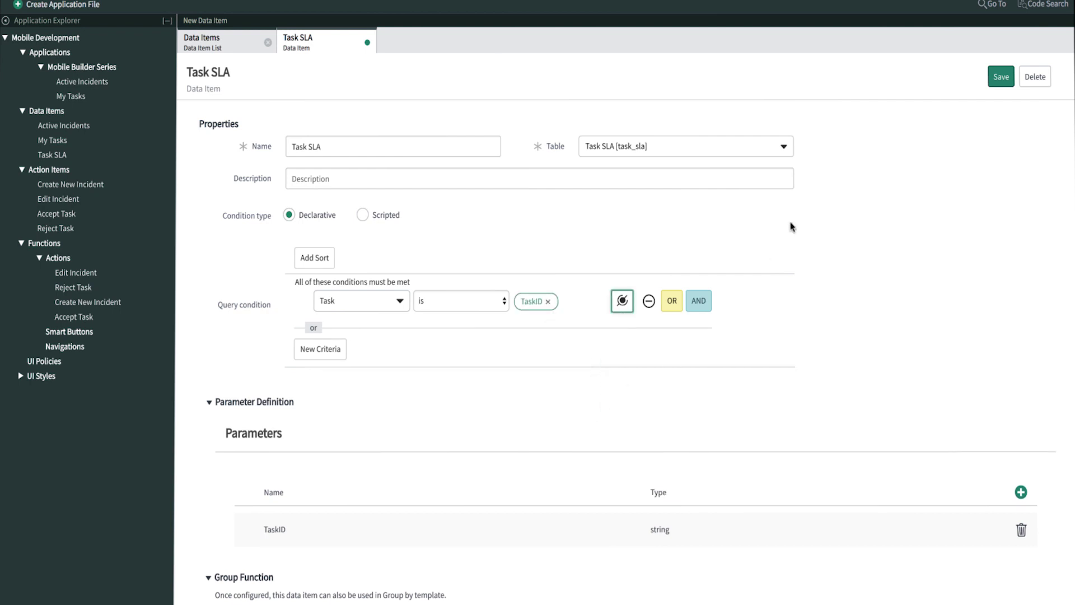
{"action": "left_click", "coordinate": [994, 77]}
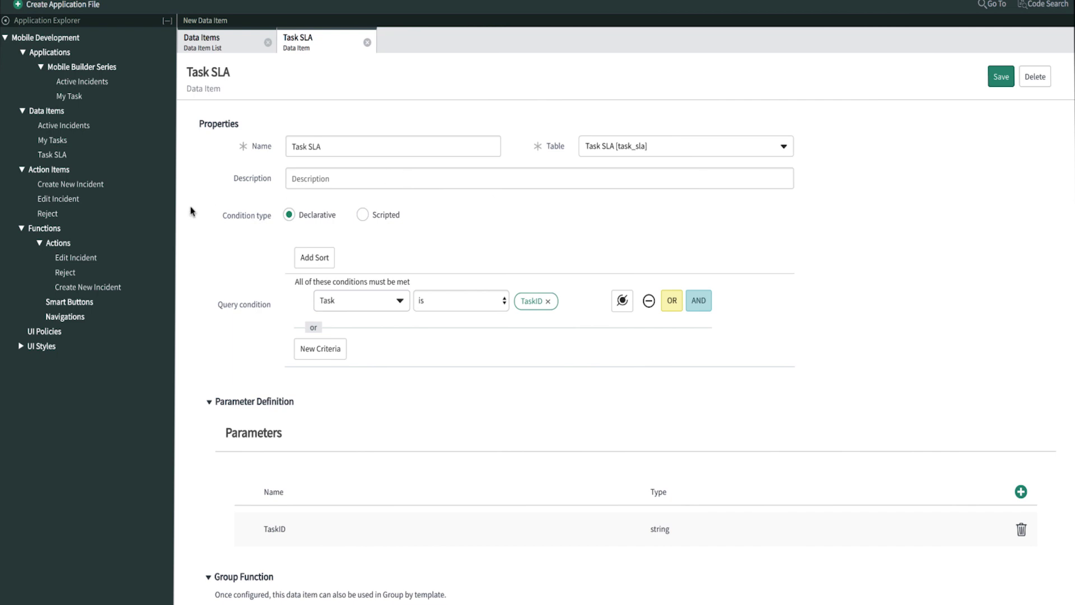
{"action": "left_click", "coordinate": [168, 68]}
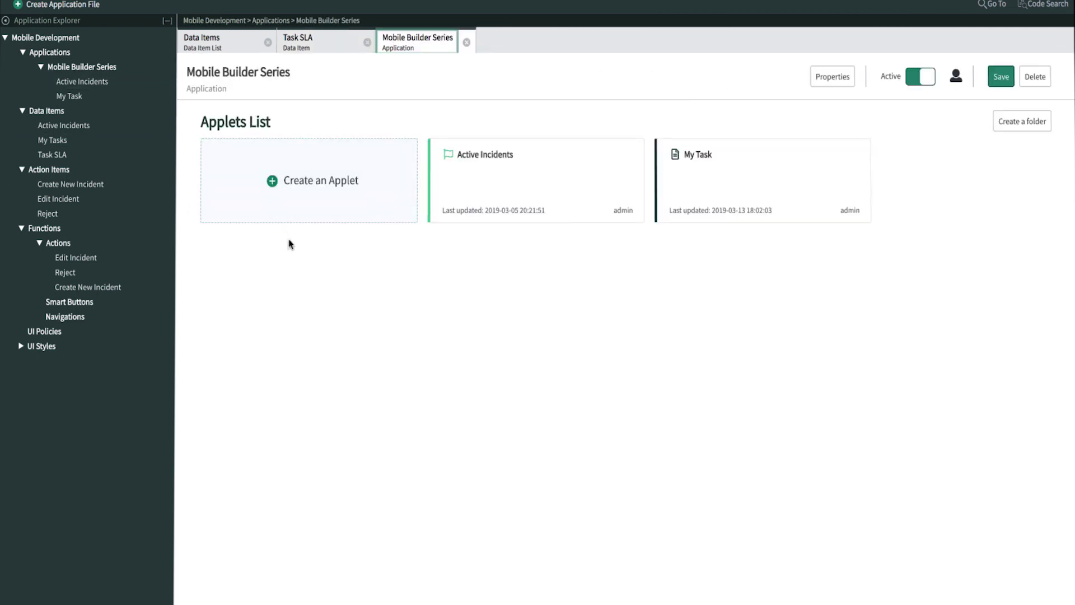
- Create a List-template applet named Task SLA using the Task SLA data item
{"action": "left_click", "coordinate": [303, 190]}
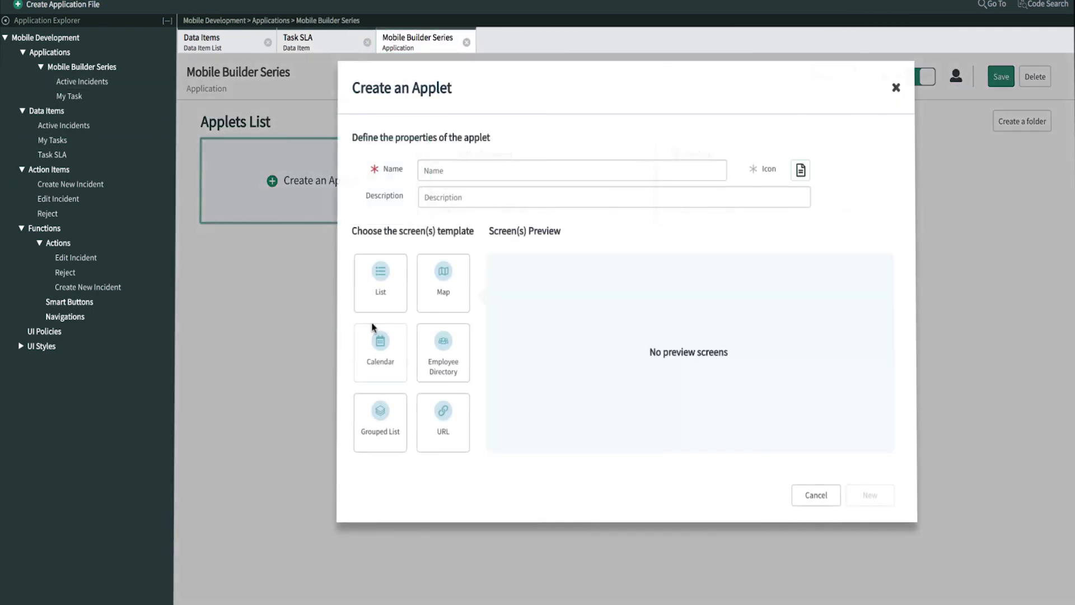
{"action": "left_click", "coordinate": [471, 171]}
{"action": "type", "text": "Task SLA"}
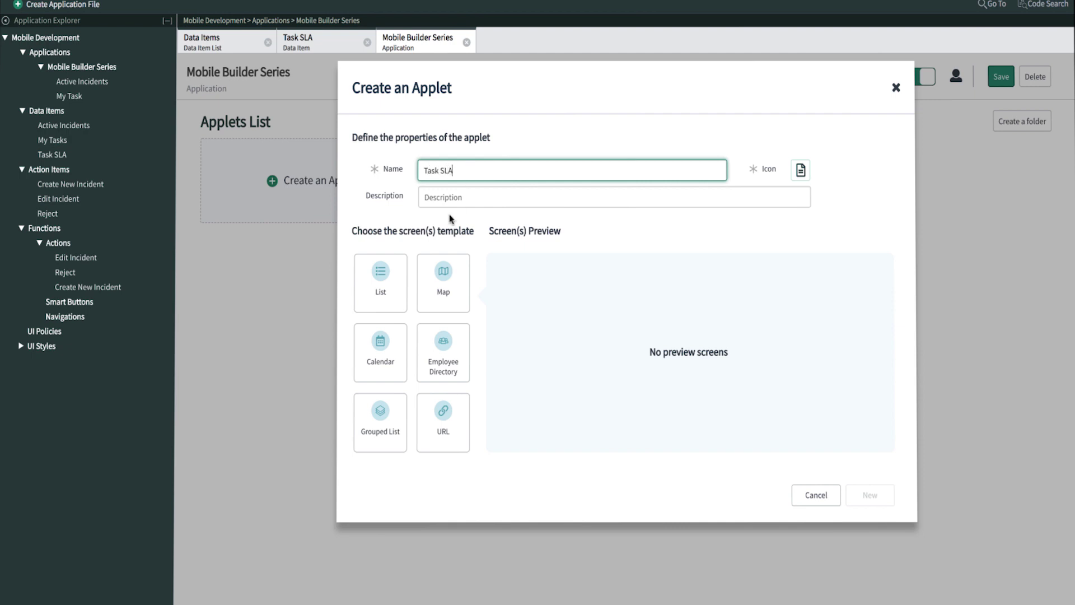
{"action": "left_click", "coordinate": [396, 272]}
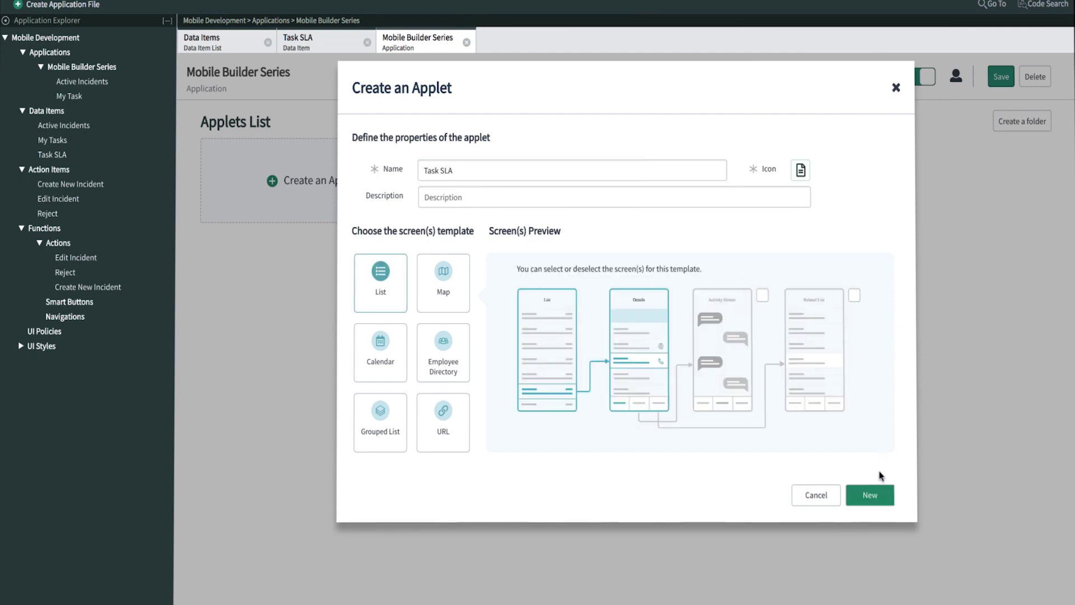
{"action": "left_click", "coordinate": [879, 492]}
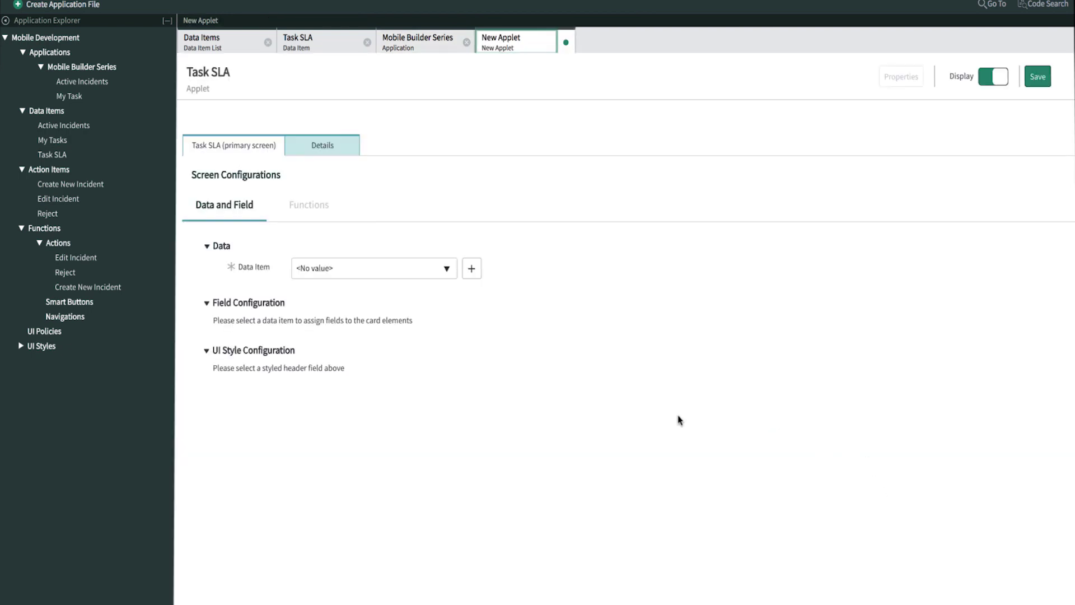
{"action": "left_click", "coordinate": [418, 276]}
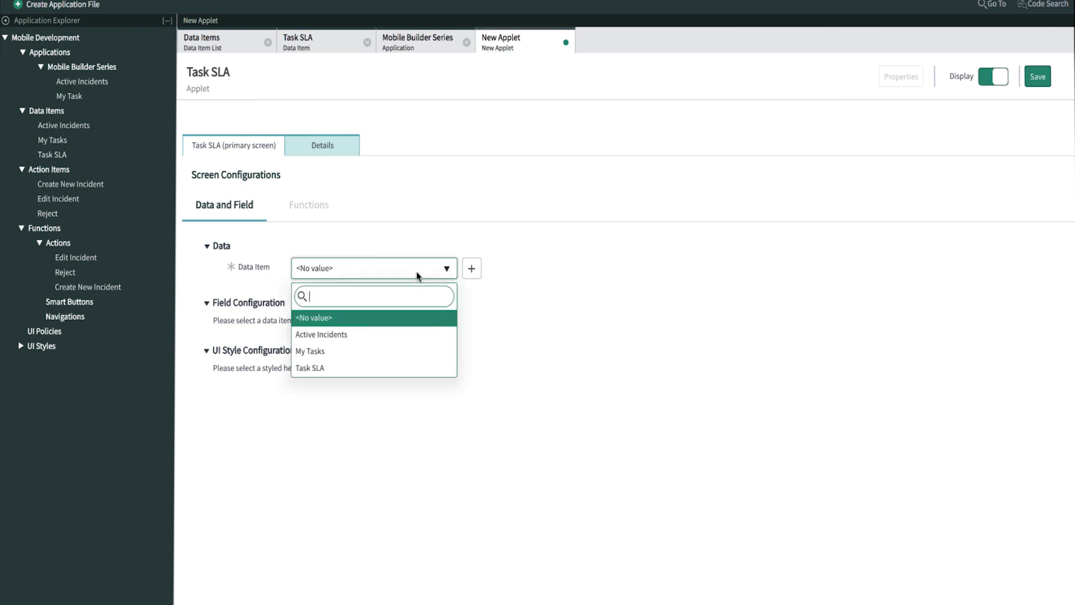
{"action": "left_click", "coordinate": [390, 372]}
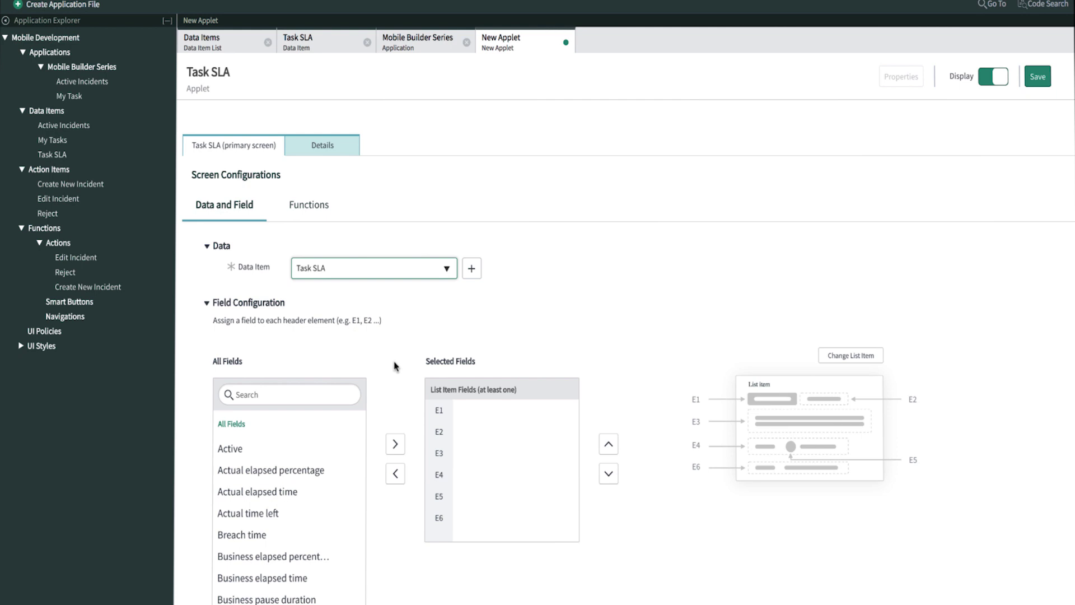
- Switch the Task SLA list item to the On Hold card pattern, accepting the warning
{"action": "scroll", "coordinate": [392, 367], "scroll_direction": "down", "scroll_amount": 1}
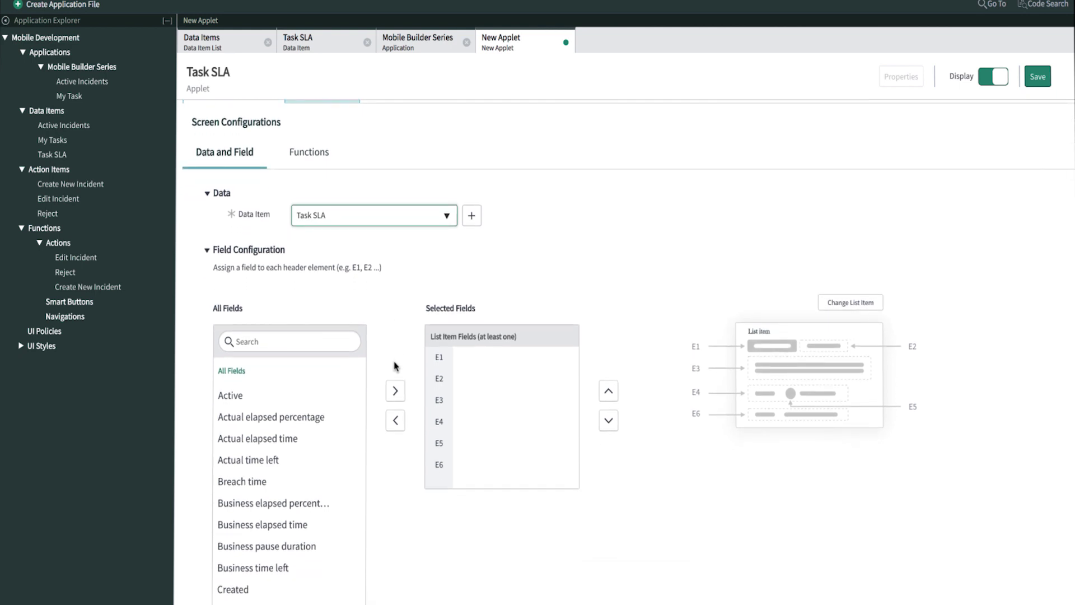
{"action": "scroll", "coordinate": [396, 364], "scroll_direction": "down", "scroll_amount": 1}
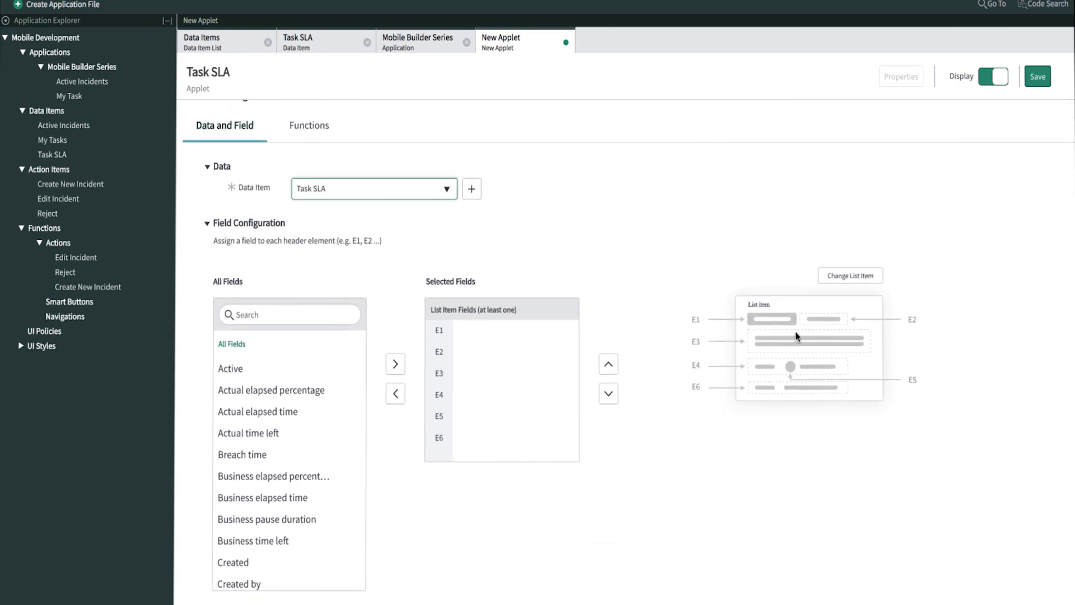
{"action": "left_click", "coordinate": [857, 277]}
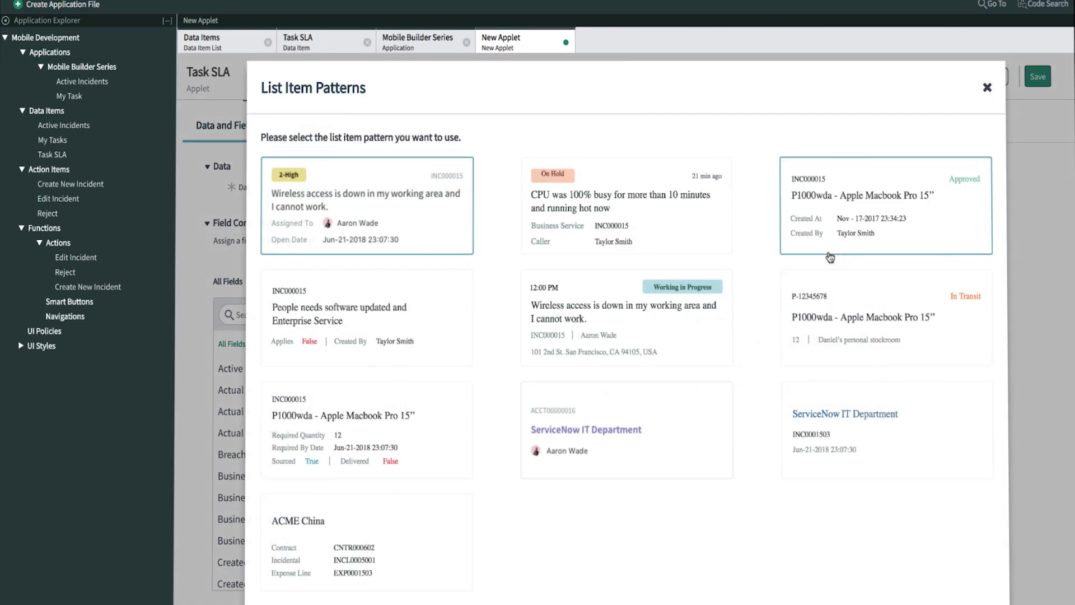
{"action": "left_click", "coordinate": [654, 201]}
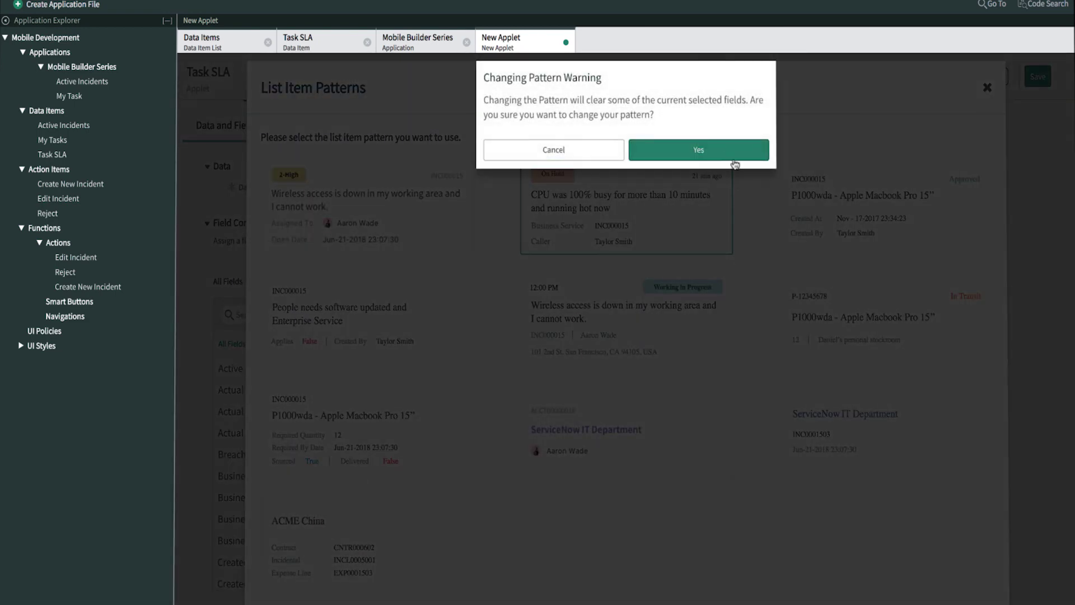
{"action": "left_click", "coordinate": [728, 156]}
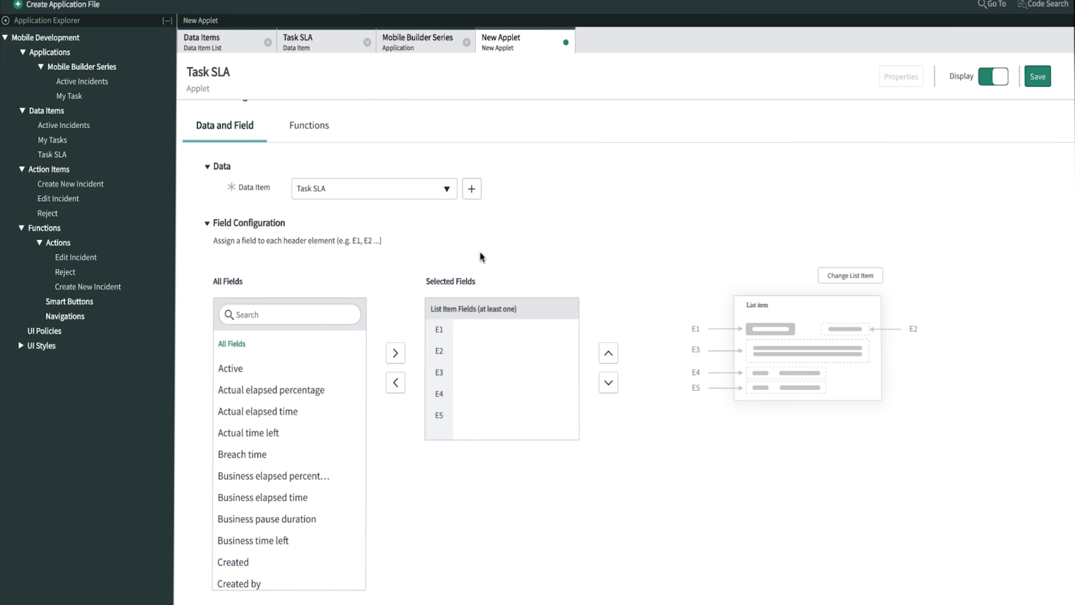
- Add the Task record's Number and State as the first two list item fields
{"action": "left_click", "coordinate": [271, 310]}
{"action": "type", "text": "task"}
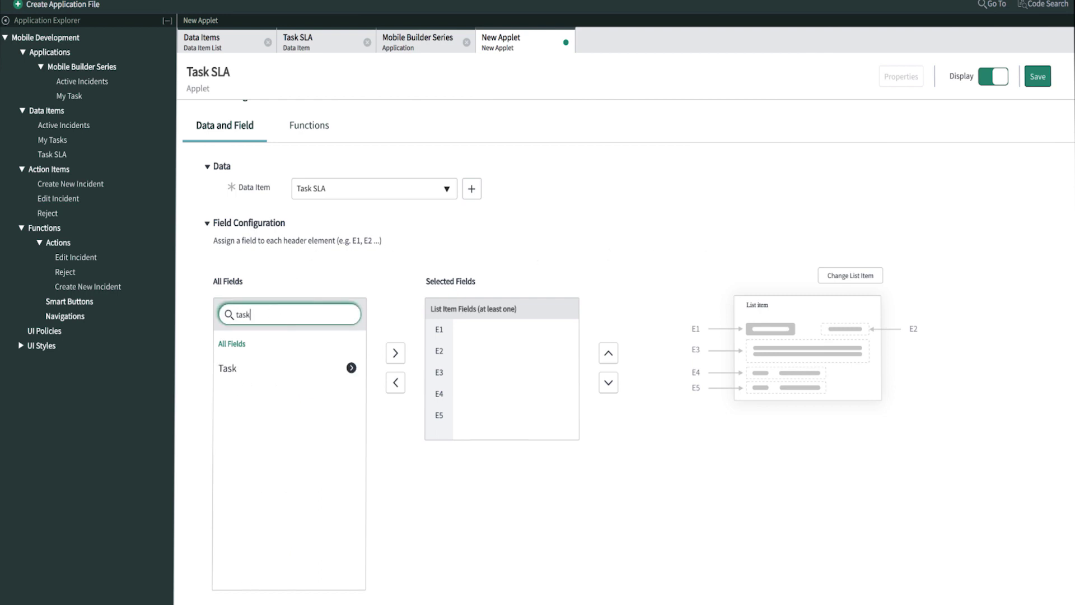
{"action": "left_click", "coordinate": [351, 368]}
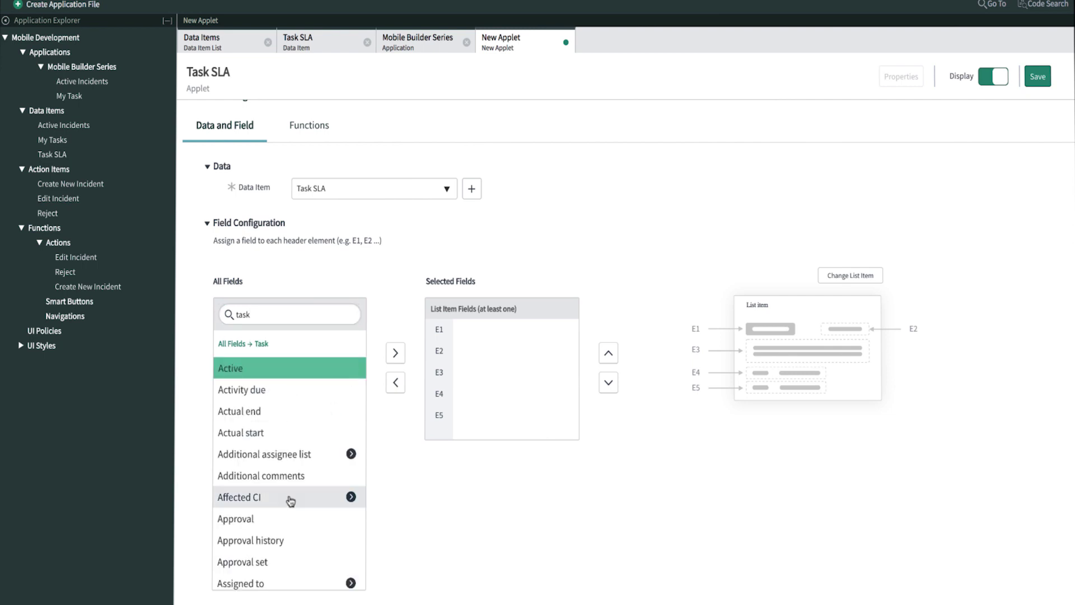
{"action": "scroll", "coordinate": [289, 500], "scroll_direction": "down", "scroll_amount": 8}
{"action": "scroll", "coordinate": [291, 501], "scroll_direction": "down", "scroll_amount": 5}
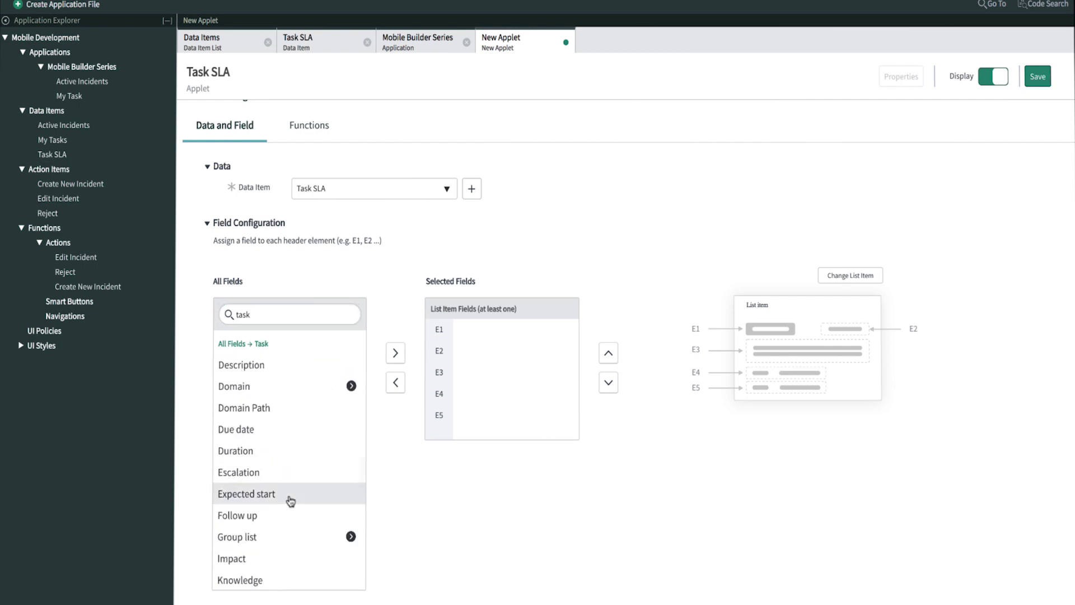
{"action": "scroll", "coordinate": [290, 498], "scroll_direction": "down", "scroll_amount": 2}
{"action": "scroll", "coordinate": [290, 499], "scroll_direction": "down", "scroll_amount": 2}
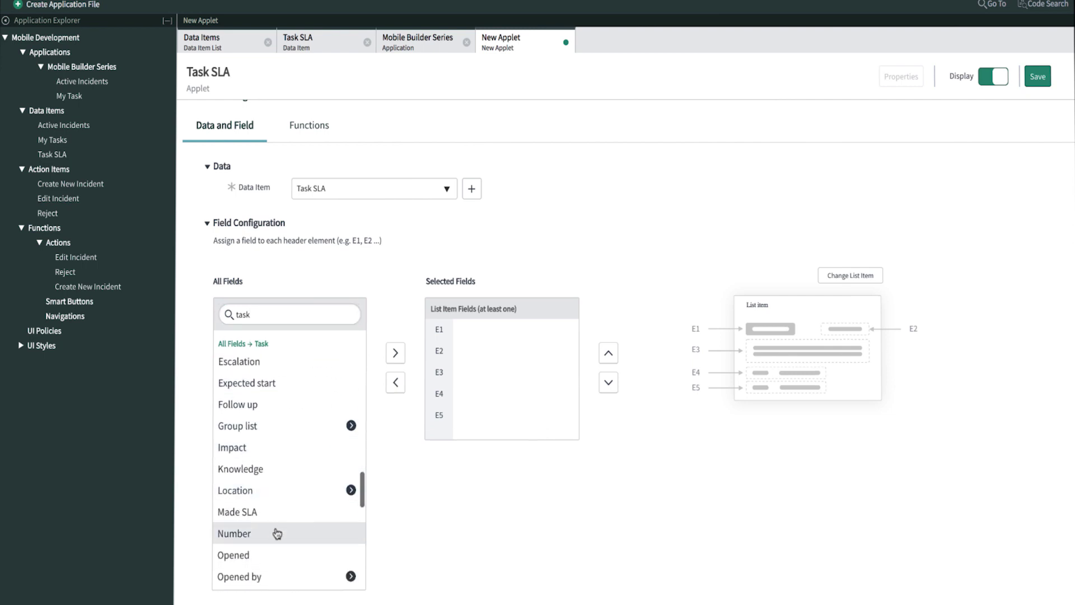
{"action": "left_click", "coordinate": [276, 533]}
{"action": "left_click", "coordinate": [392, 358]}
{"action": "scroll", "coordinate": [308, 490], "scroll_direction": "down", "scroll_amount": 7}
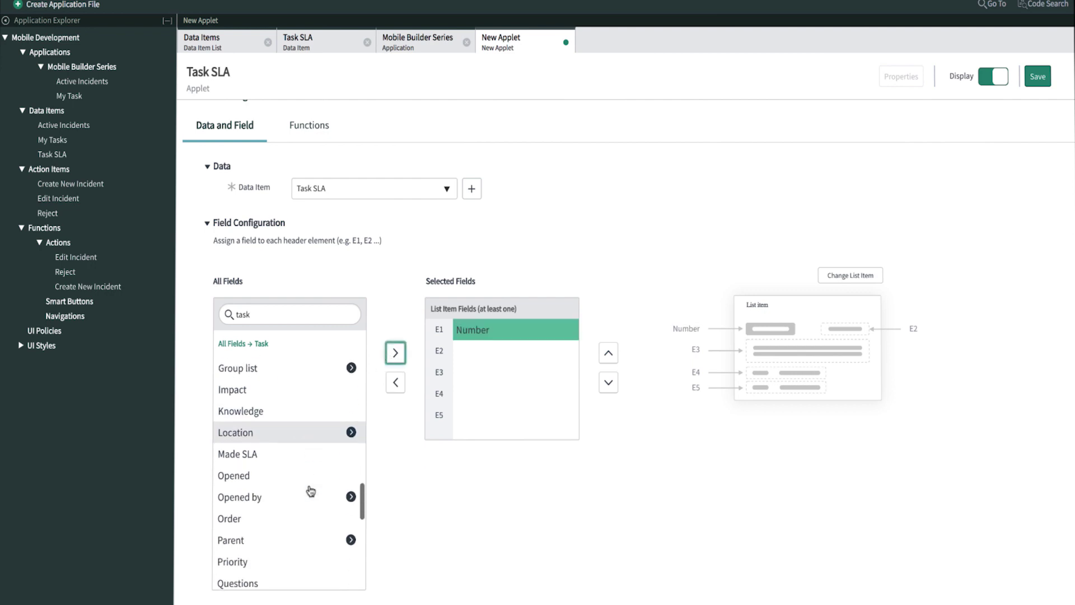
{"action": "scroll", "coordinate": [305, 503], "scroll_direction": "down", "scroll_amount": 4}
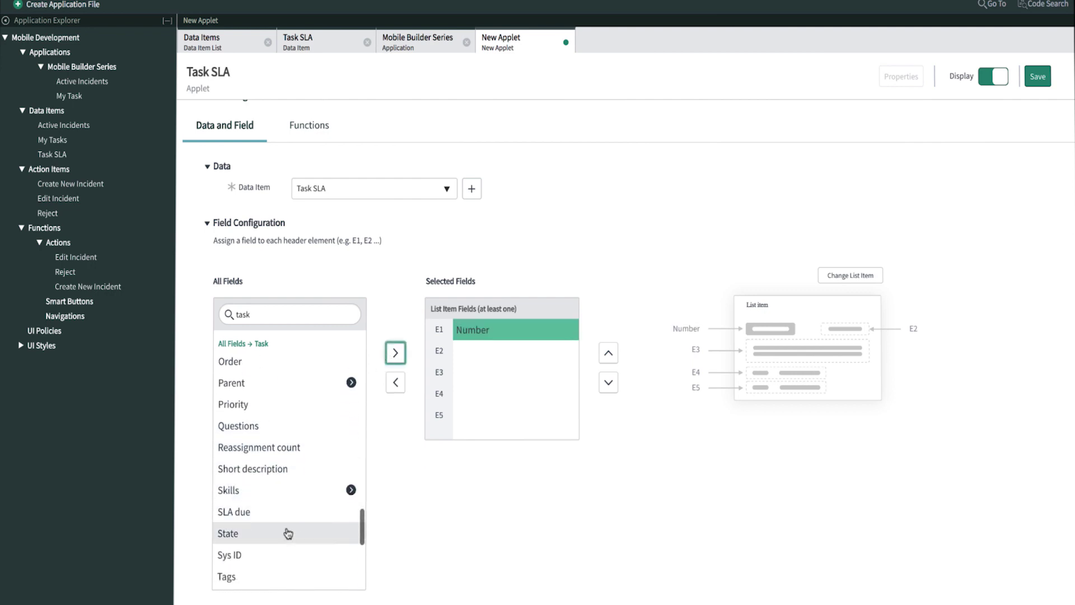
{"action": "left_click", "coordinate": [286, 533]}
{"action": "left_click", "coordinate": [395, 359]}
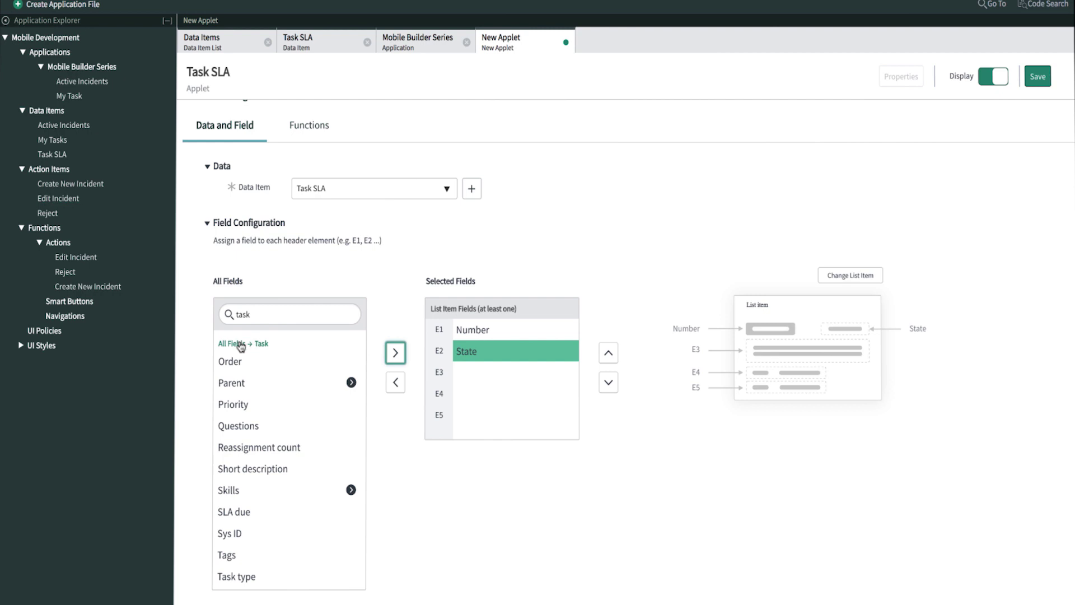
- Add Task, Actual elapsed percentage and Actual elapsed time as list fields three to five
{"action": "left_click", "coordinate": [241, 344]}
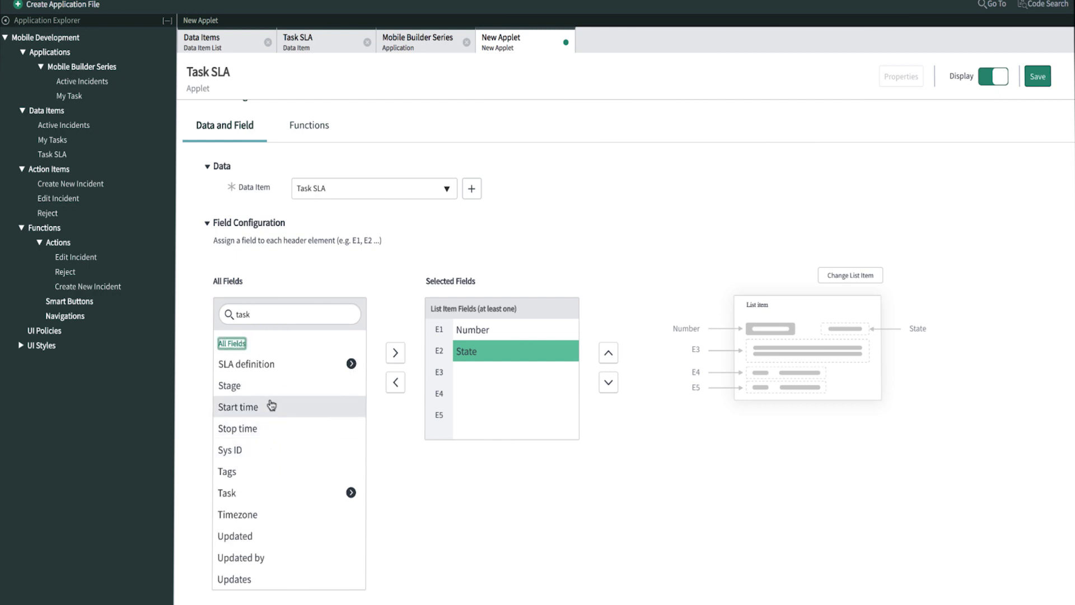
{"action": "left_click", "coordinate": [258, 495]}
{"action": "left_click", "coordinate": [395, 352]}
{"action": "left_click", "coordinate": [290, 313]}
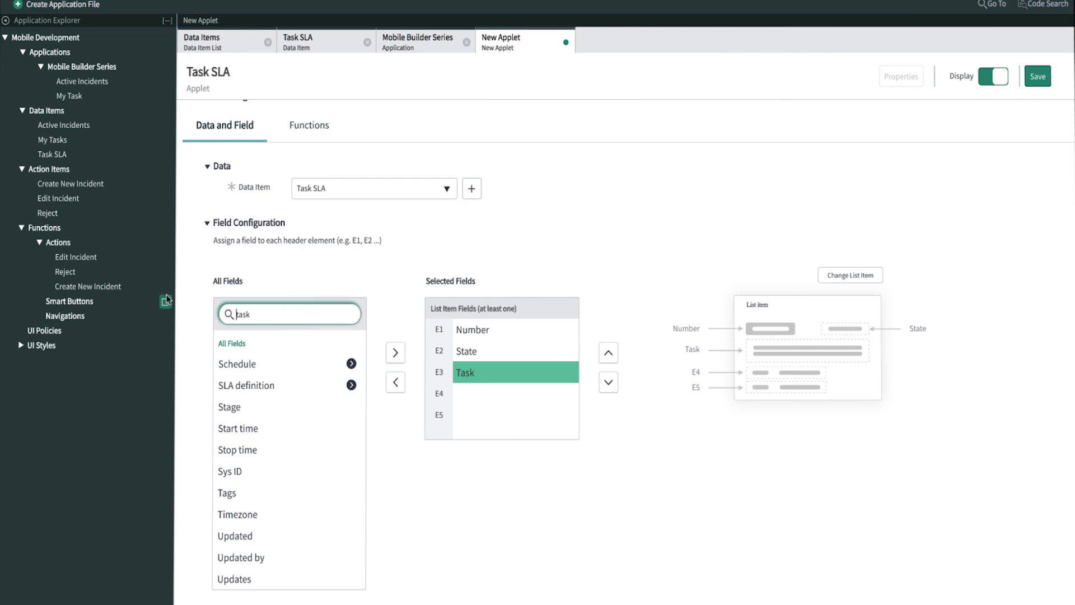
{"action": "key", "text": "ctrl+a"}
{"action": "type", "text": "actual"}
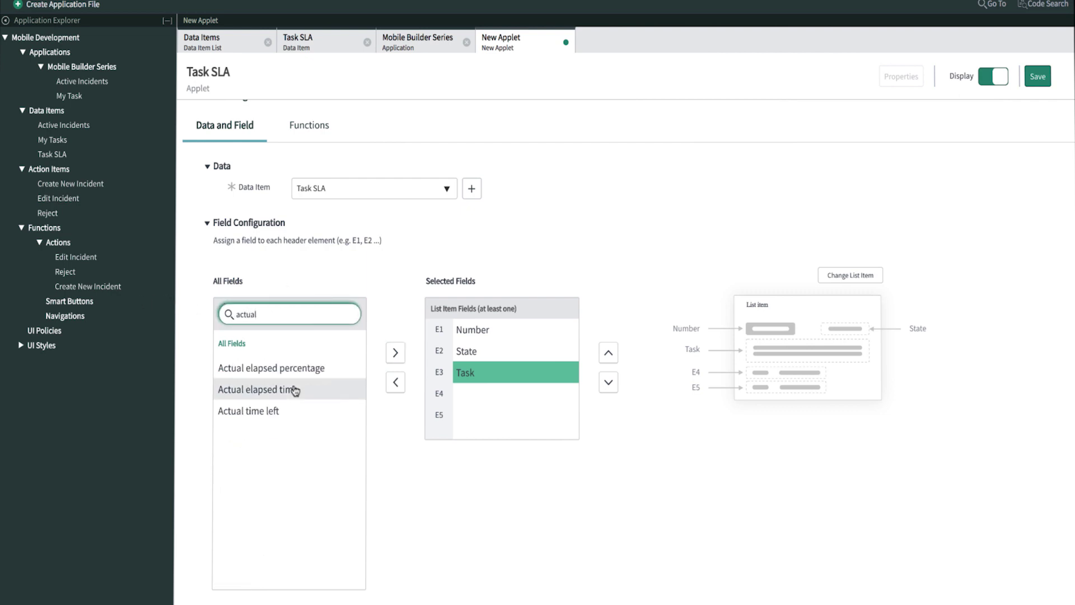
{"action": "left_click", "coordinate": [305, 368]}
{"action": "left_click", "coordinate": [395, 353]}
{"action": "left_click", "coordinate": [308, 371]}
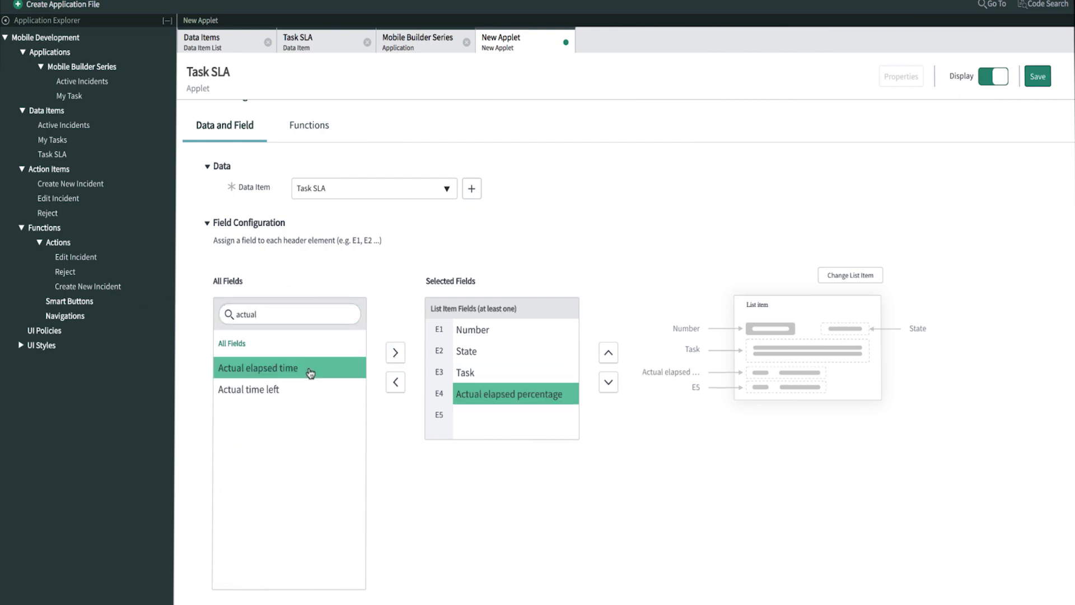
{"action": "left_click", "coordinate": [395, 354]}
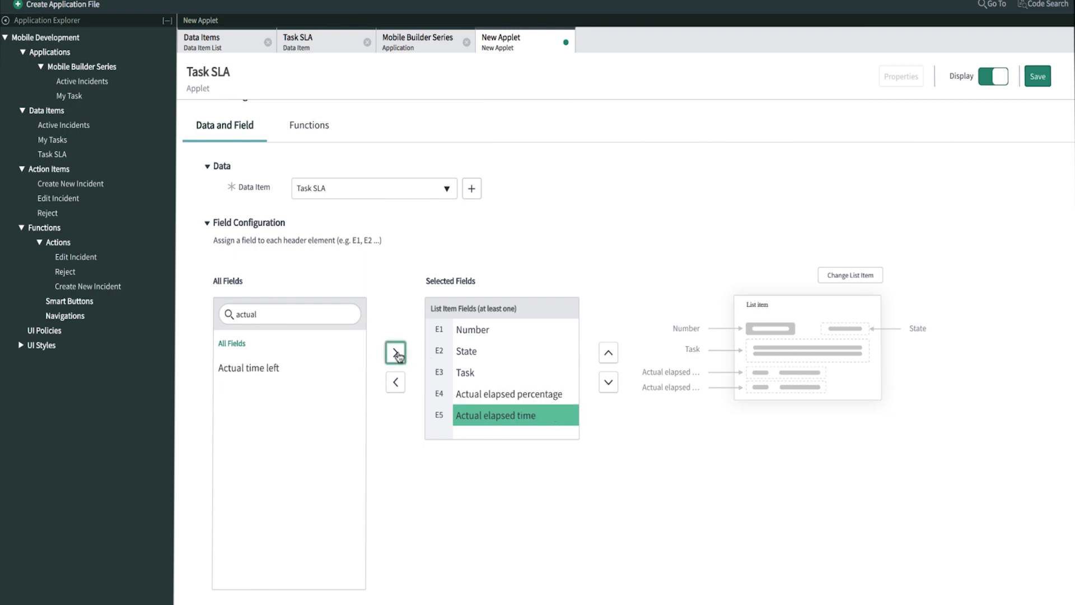
{"action": "scroll", "coordinate": [369, 344], "scroll_direction": "up", "scroll_amount": 3}
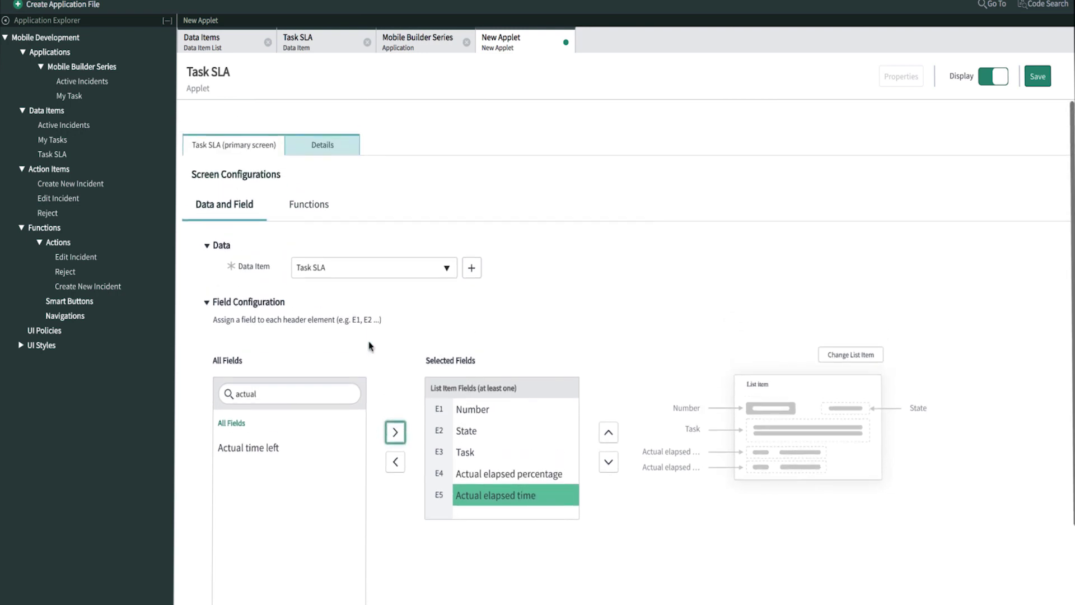
- Give the Details header the On Hold pattern and replicate the five primary fields into it
{"action": "left_click", "coordinate": [318, 151]}
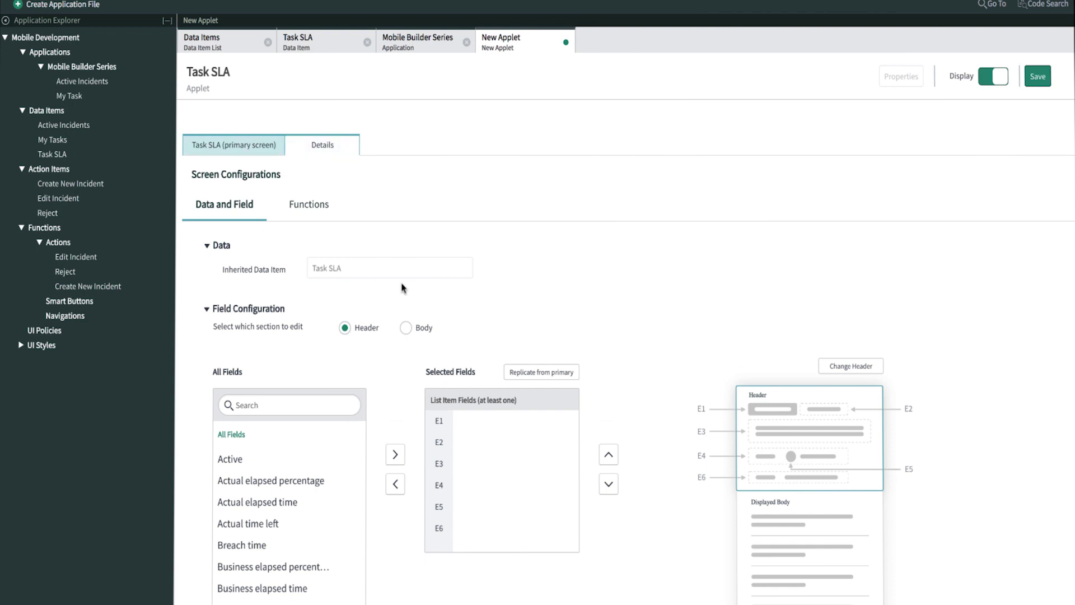
{"action": "scroll", "coordinate": [548, 347], "scroll_direction": "down", "scroll_amount": 1}
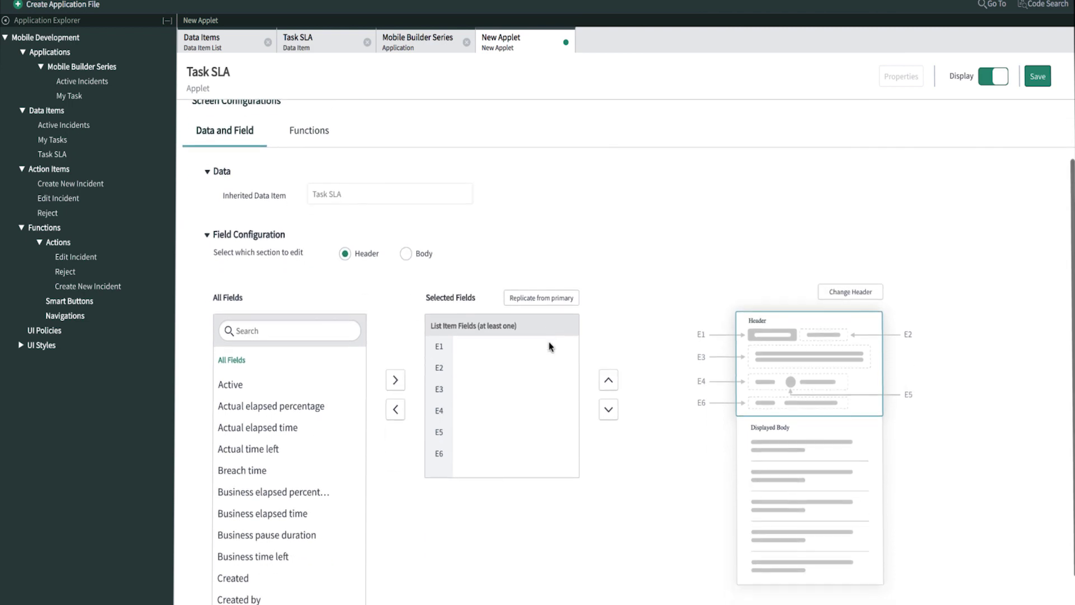
{"action": "left_click", "coordinate": [852, 296]}
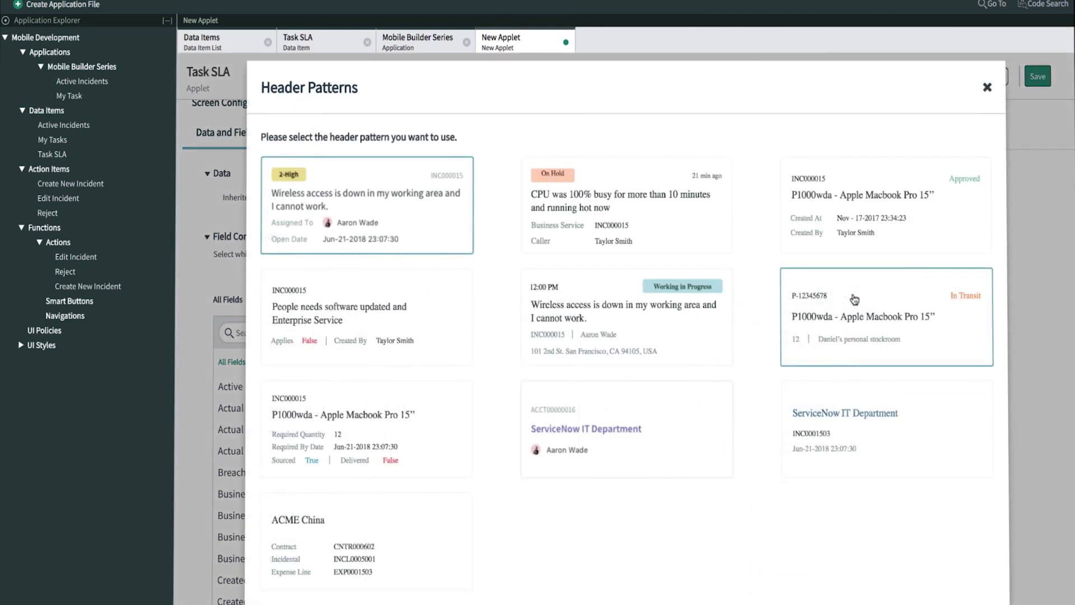
{"action": "left_click", "coordinate": [682, 231]}
{"action": "left_click", "coordinate": [894, 458]}
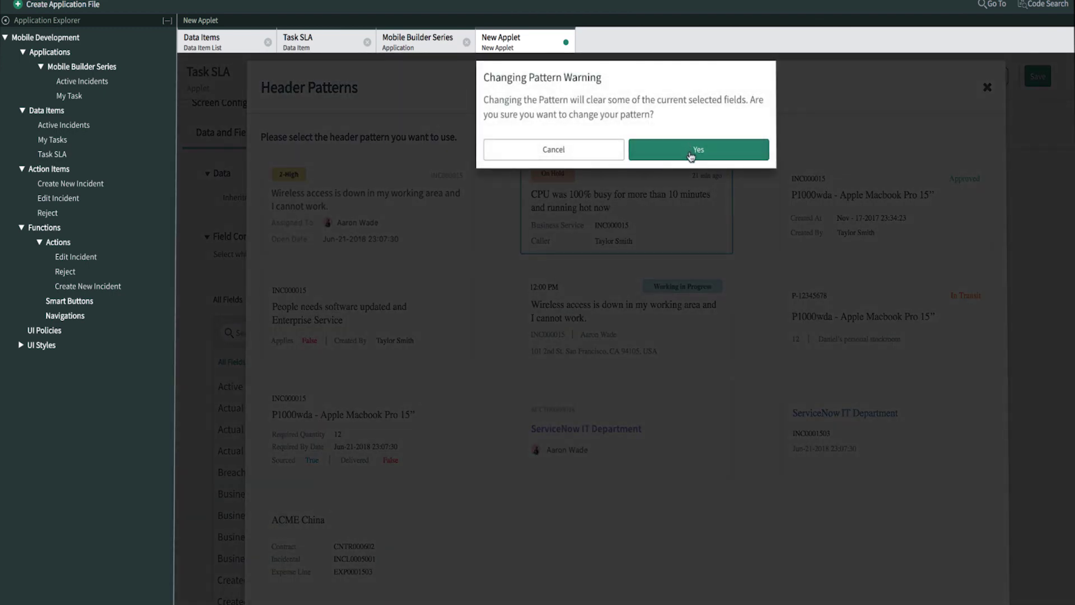
{"action": "left_click", "coordinate": [691, 153]}
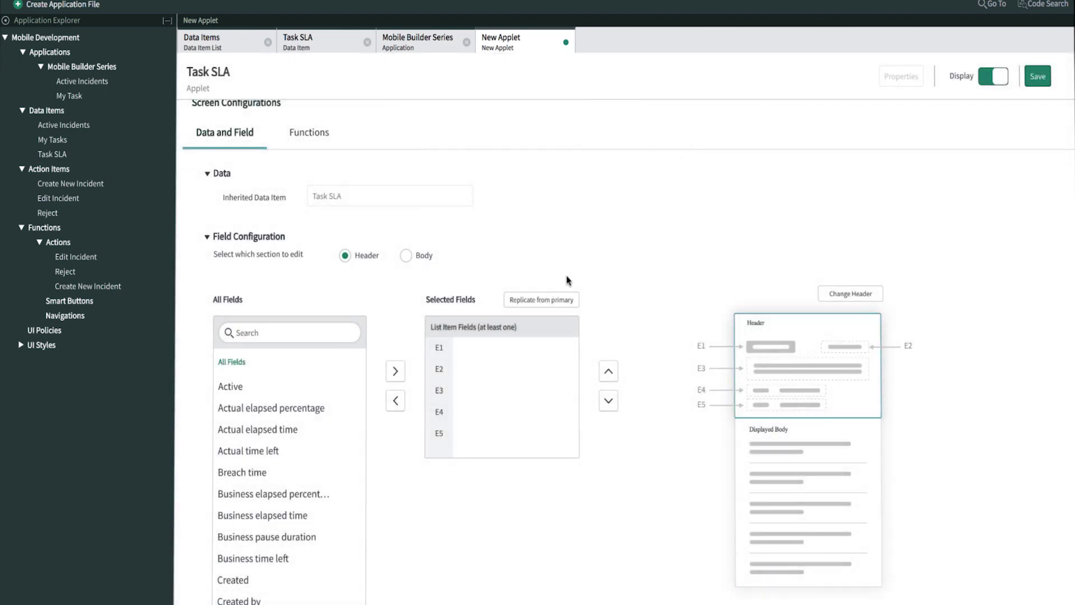
{"action": "left_click", "coordinate": [558, 300]}
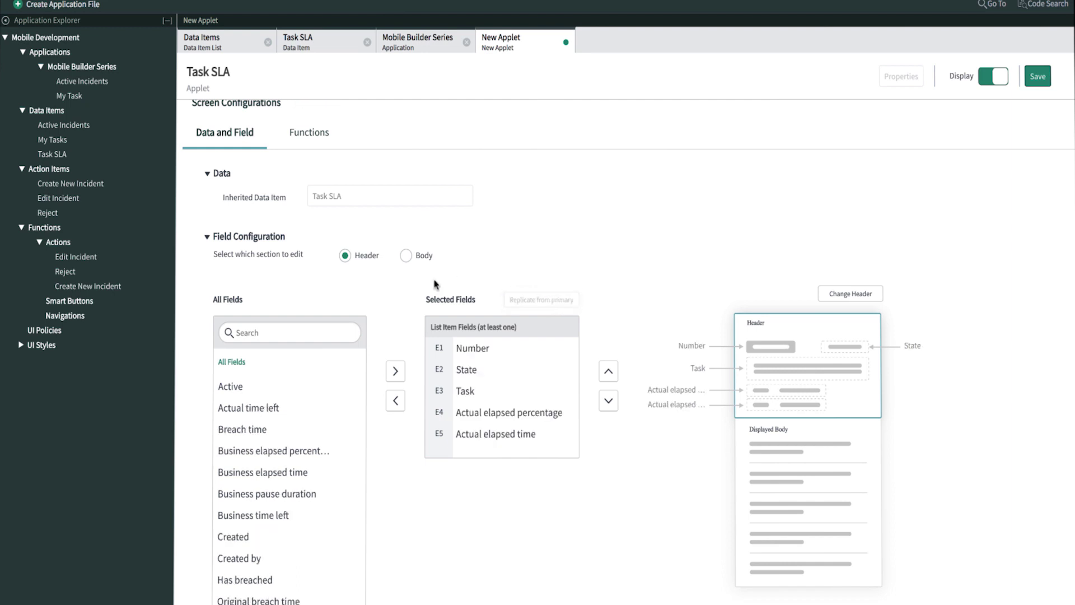
- Add Start time and Breach time to the details body's displayed fields
{"action": "left_click", "coordinate": [406, 257]}
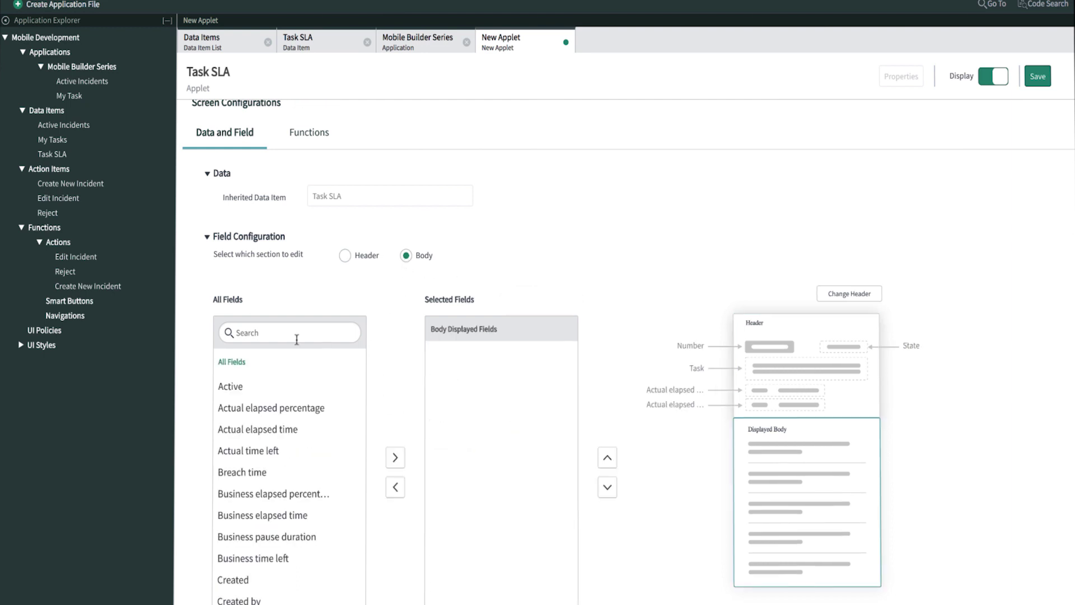
{"action": "left_click", "coordinate": [253, 333]}
{"action": "type", "text": "start time"}
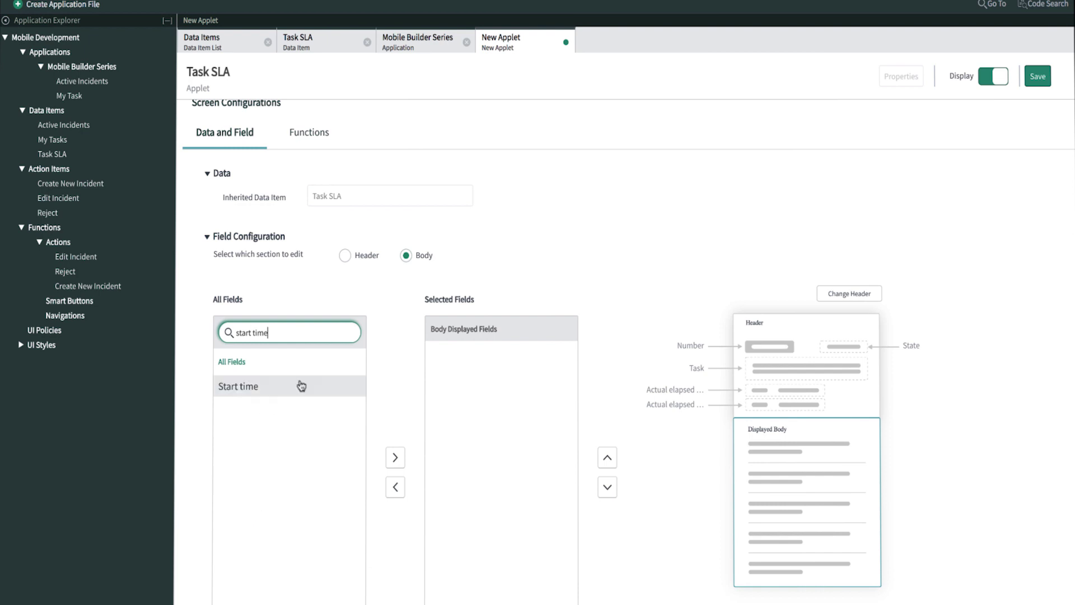
{"action": "left_click", "coordinate": [297, 384]}
{"action": "left_click", "coordinate": [395, 457]}
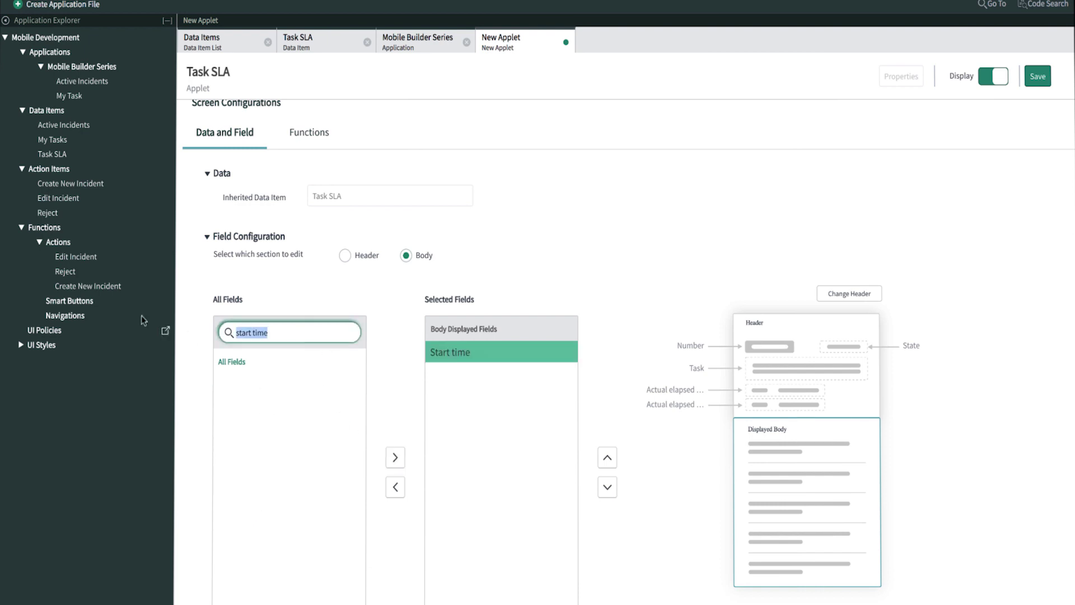
{"action": "type", "text": "breach time"}
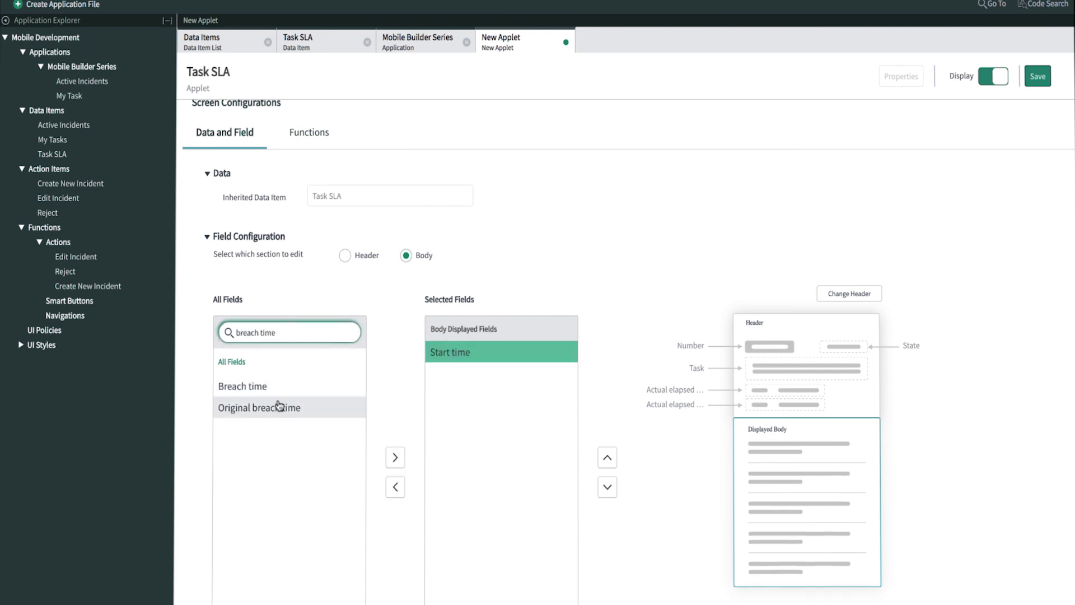
{"action": "left_click", "coordinate": [257, 386]}
{"action": "left_click", "coordinate": [395, 456]}
- Add Actual time left to the body fields and save the Task SLA applet
{"action": "triple_click", "coordinate": [269, 332]}
{"action": "type", "text": "actual"}
{"action": "left_click", "coordinate": [299, 428]}
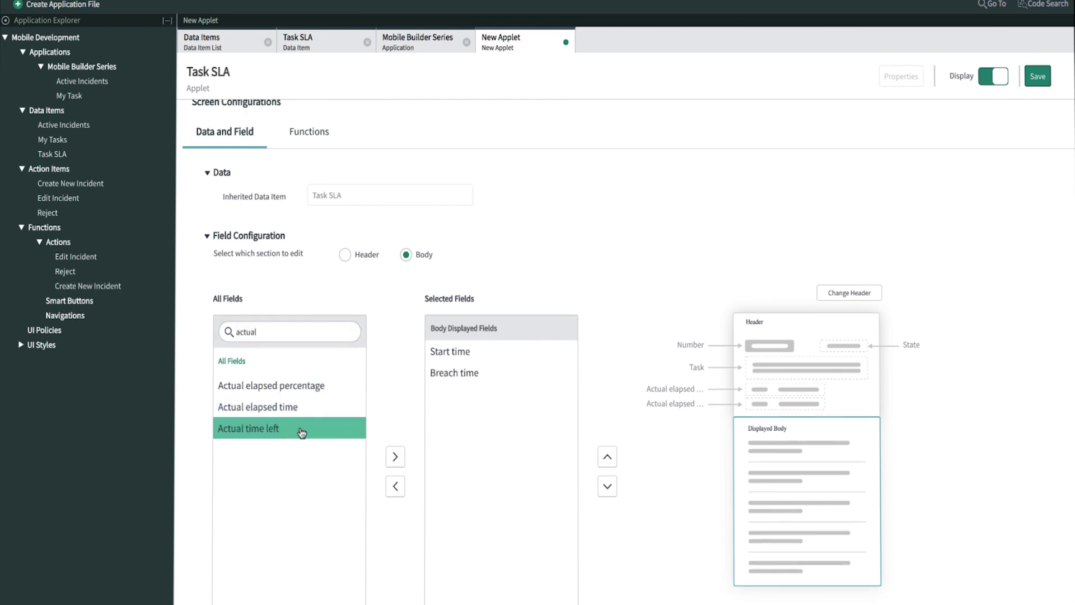
{"action": "left_click", "coordinate": [396, 456]}
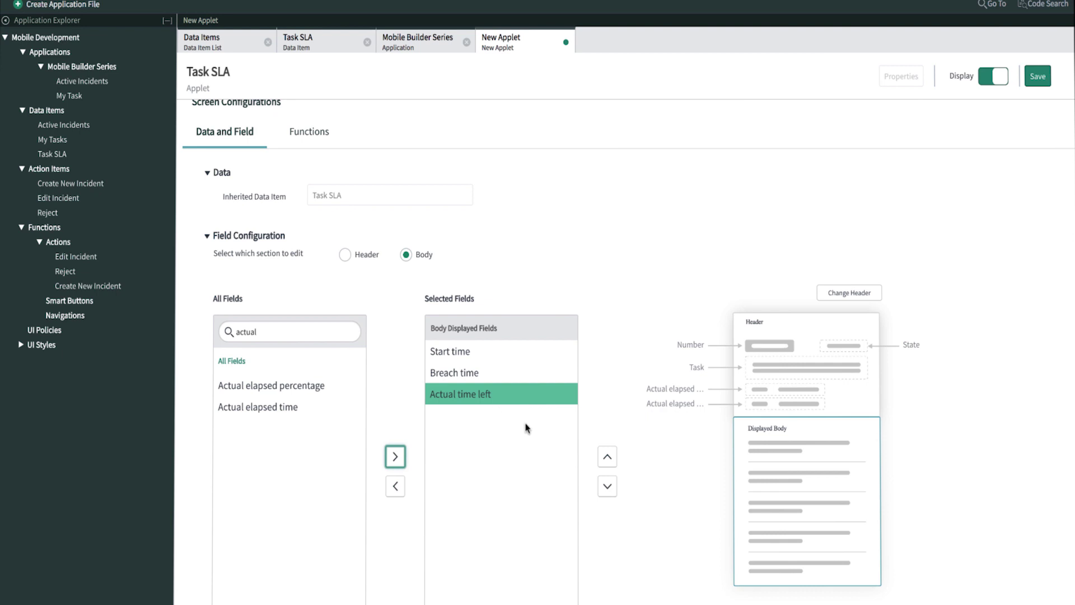
{"action": "left_click", "coordinate": [1038, 76]}
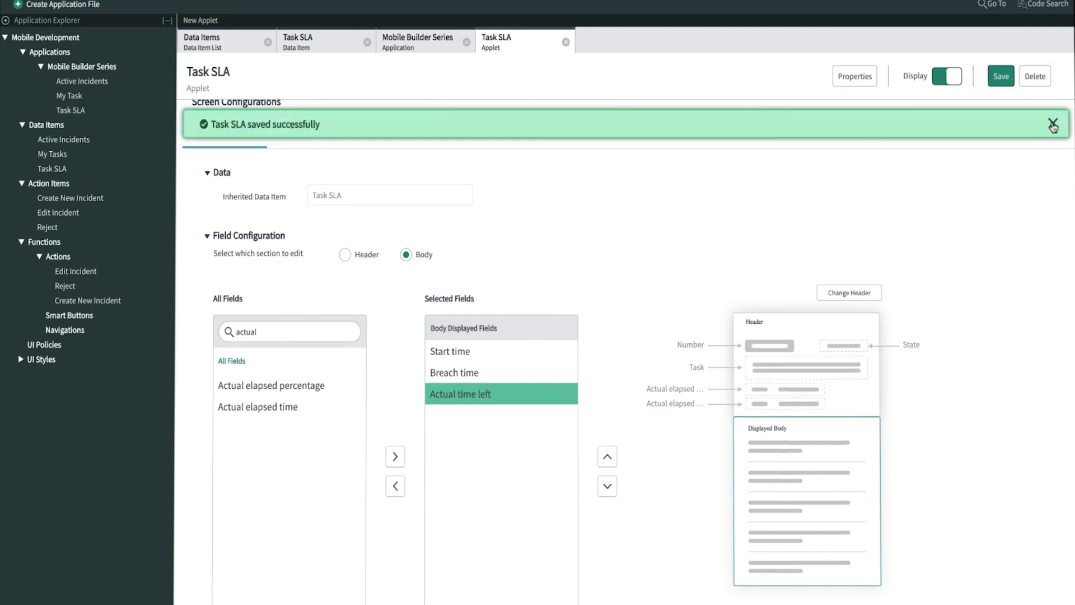
- Dismiss the save banner, then open Mobile Builder Series' Task SLA applet in the mobile app
{"action": "left_click", "coordinate": [1053, 124]}
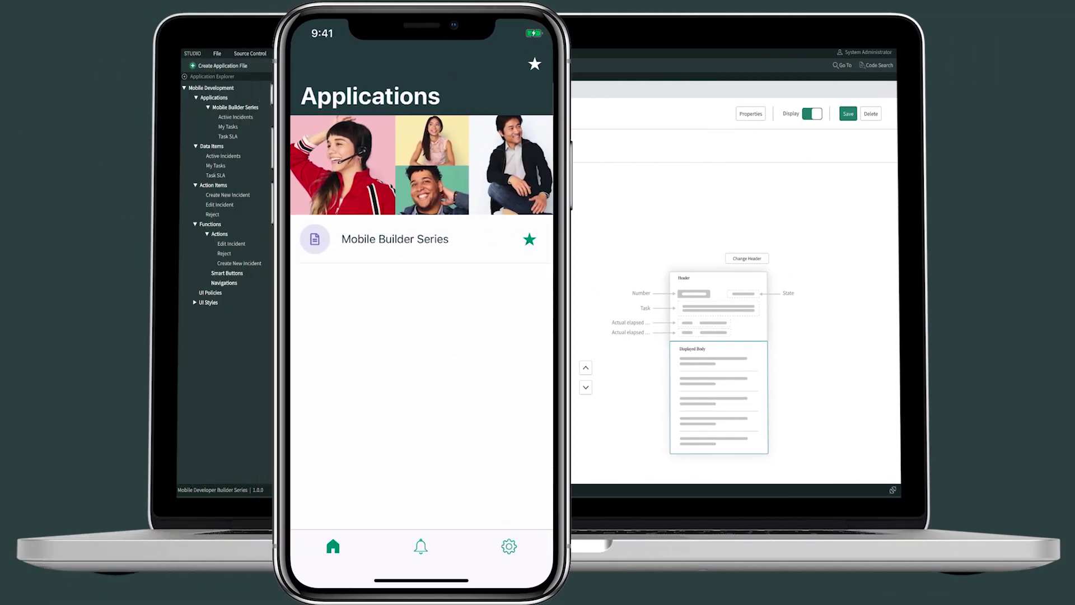
{"action": "left_click_drag", "start_coordinate": [533, 263], "coordinate": [533, 341]}
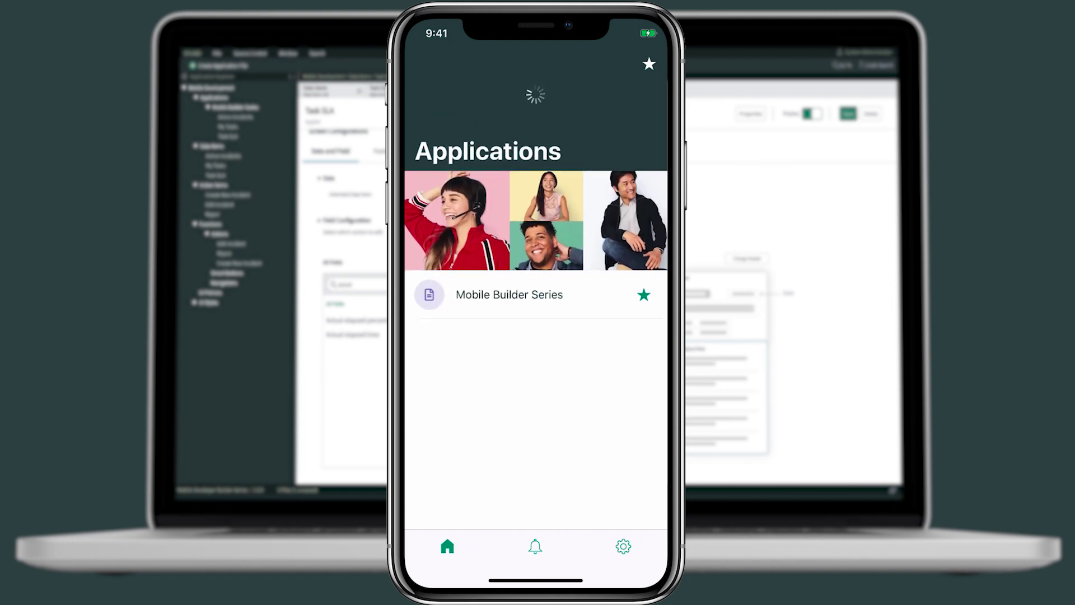
{"action": "left_click", "coordinate": [429, 240]}
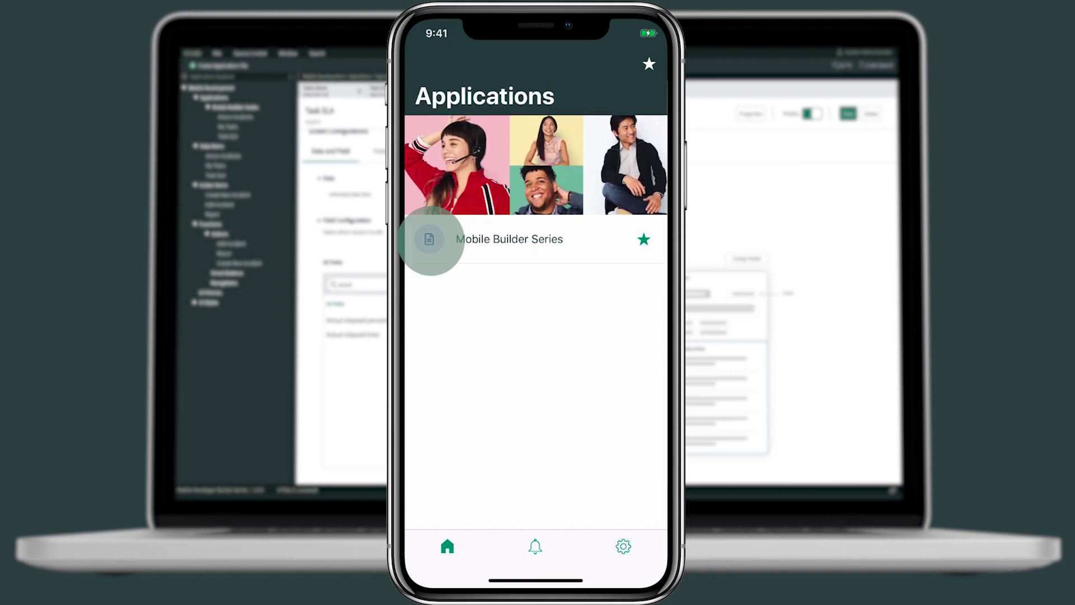
{"action": "left_click", "coordinate": [472, 255]}
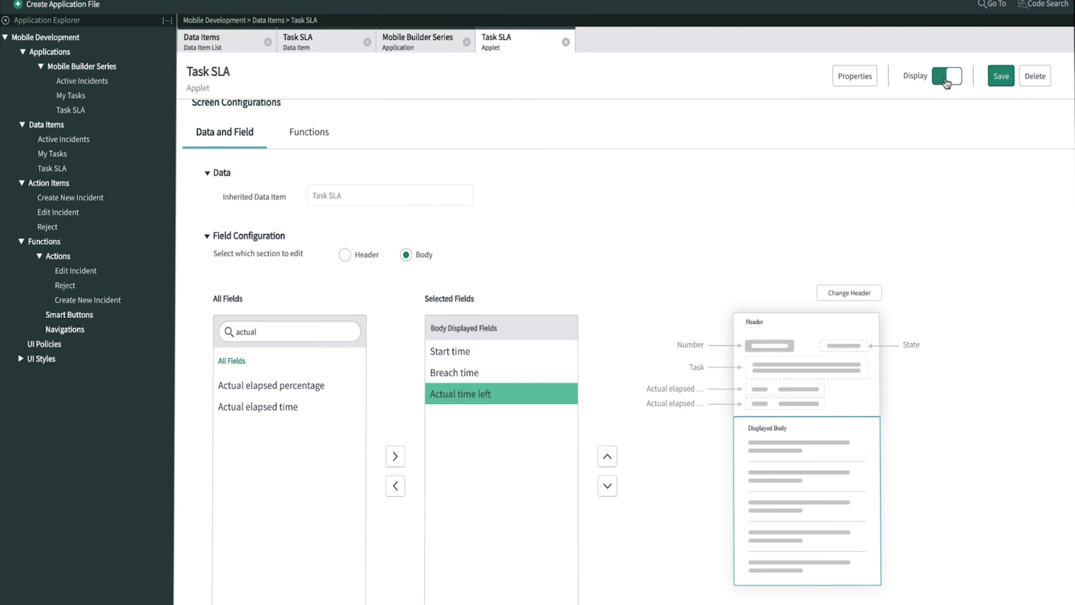
- Hide the Task SLA applet by switching Display off, confirming, and saving
{"action": "left_click", "coordinate": [946, 81]}
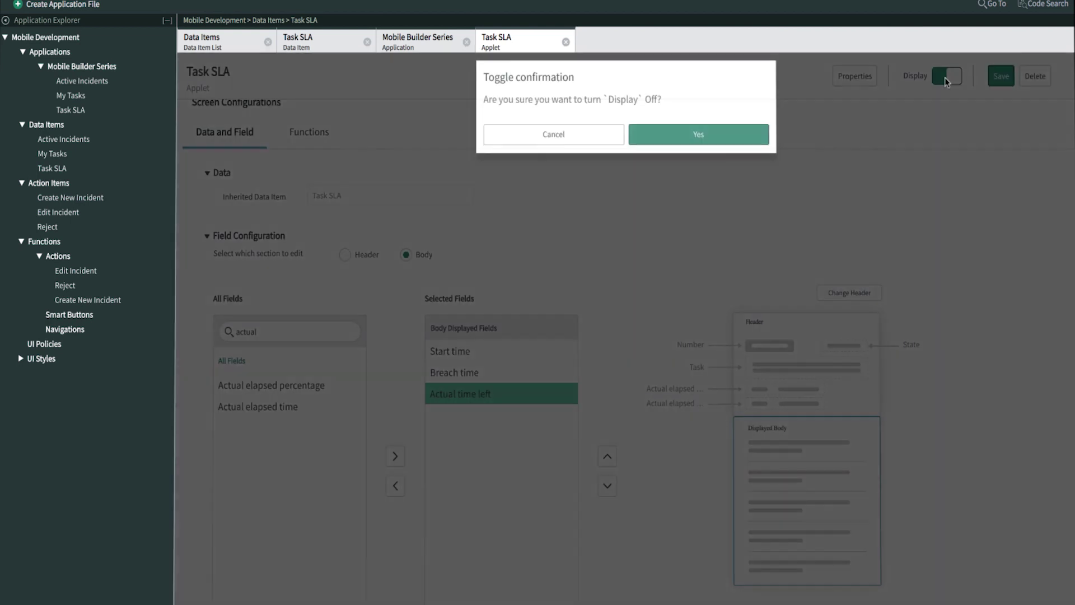
{"action": "left_click", "coordinate": [677, 133]}
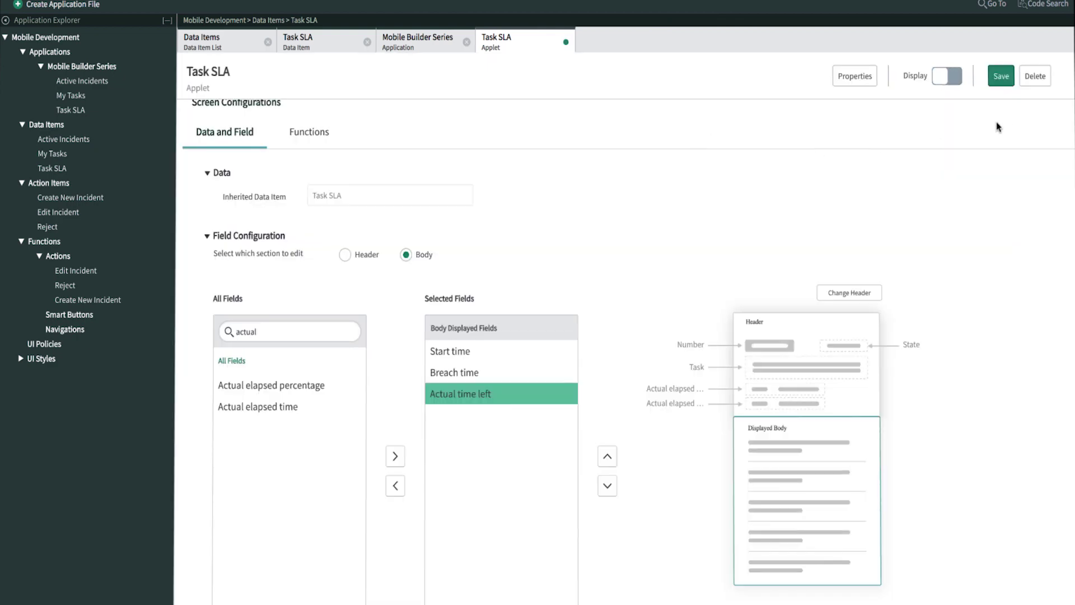
{"action": "left_click", "coordinate": [994, 81]}
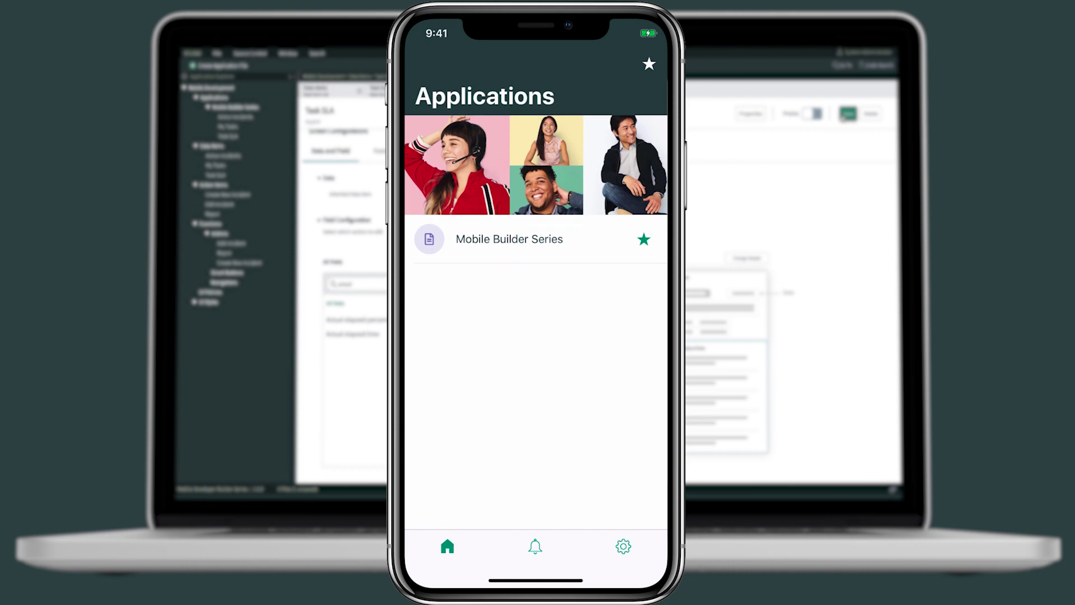
- Open Mobile Builder Series on the phone to confirm only Active Incidents and My Tasks appear
{"action": "left_click", "coordinate": [429, 239]}
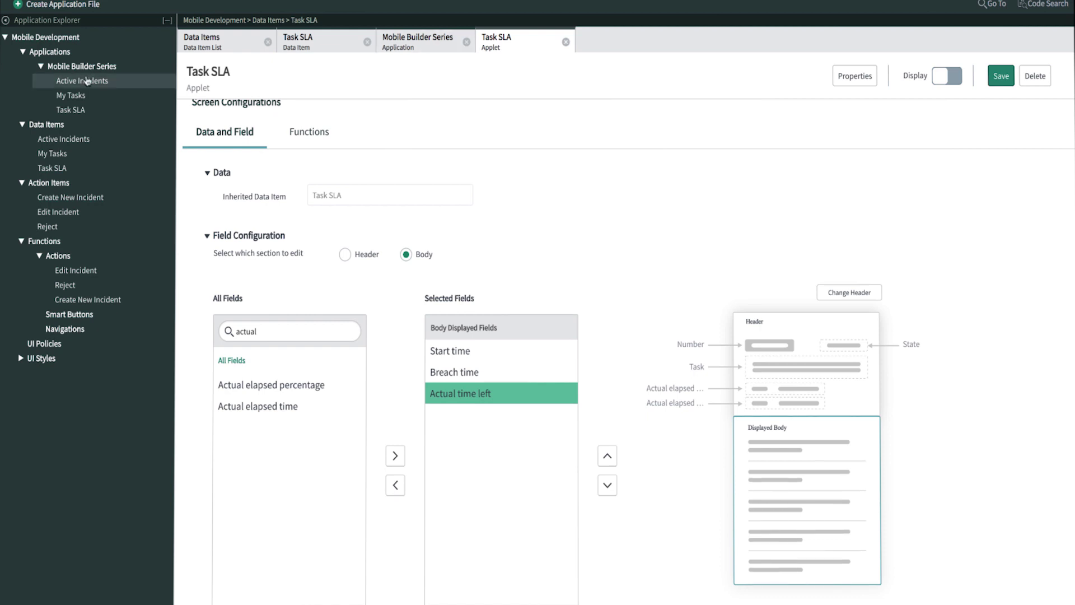
- Enable the Related List screen in the Active Incidents applet properties and save
{"action": "left_click", "coordinate": [103, 82]}
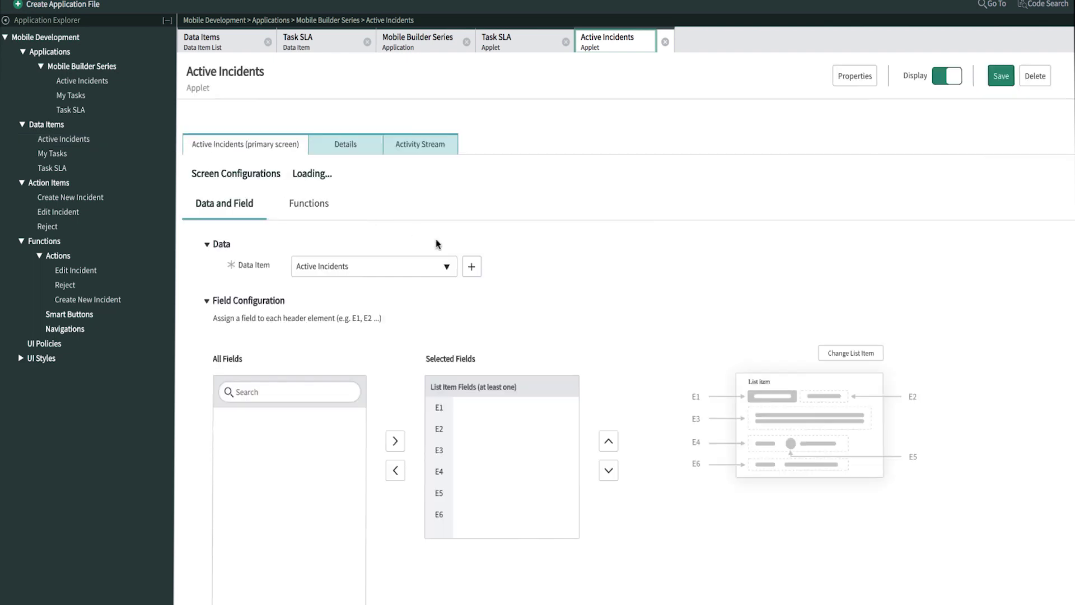
{"action": "left_click", "coordinate": [865, 77]}
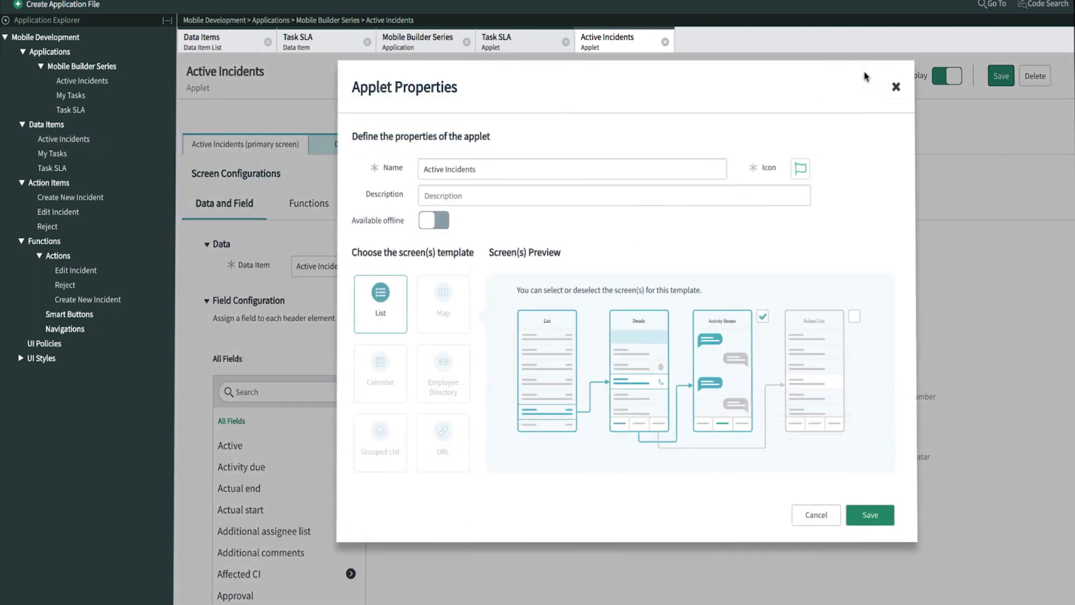
{"action": "left_click", "coordinate": [855, 317]}
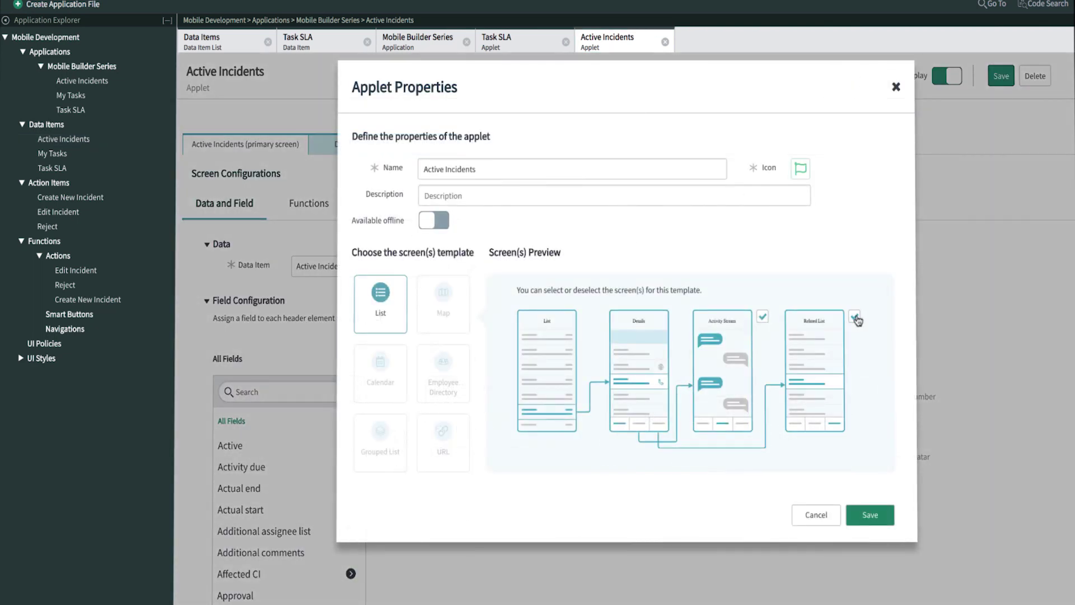
{"action": "left_click", "coordinate": [875, 514]}
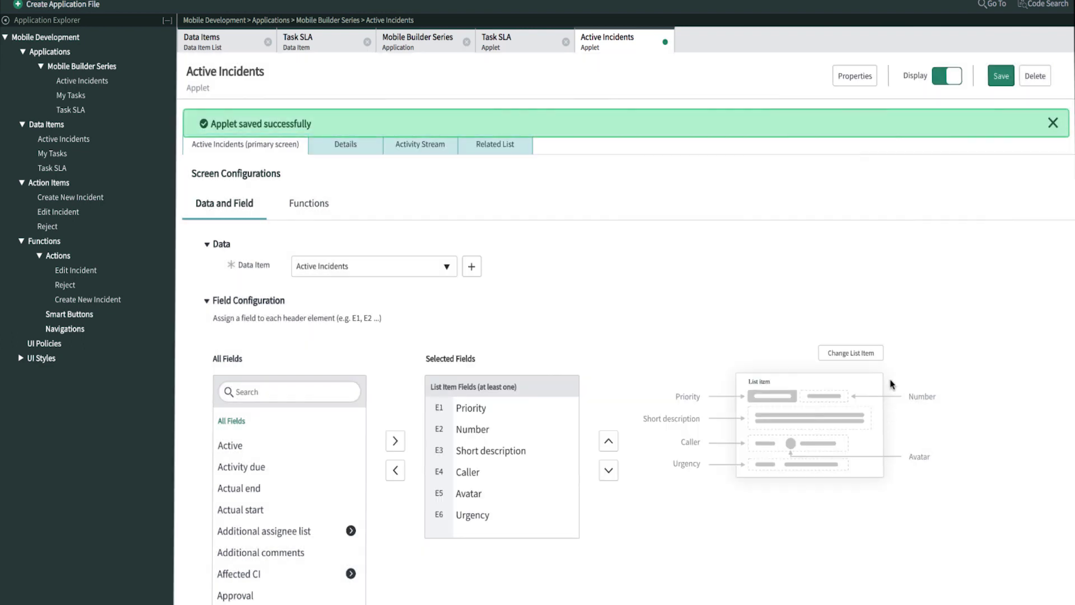
{"action": "left_click", "coordinate": [496, 153]}
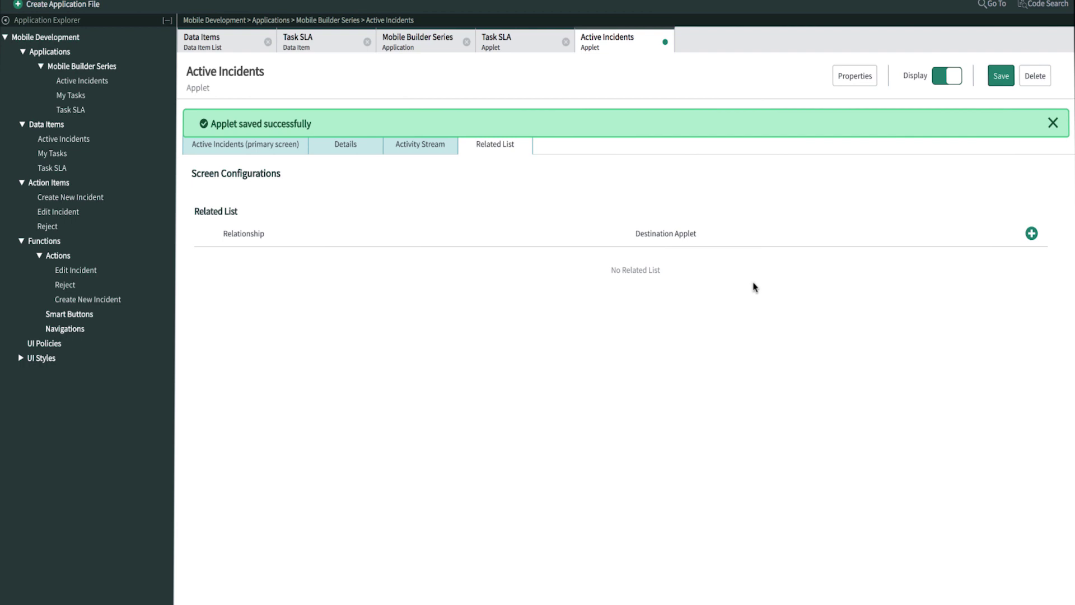
- Add a related list using the Task SLA->Task relationship, targeting Mobile Builder Series > Task SLA, then save
{"action": "left_click", "coordinate": [1032, 234]}
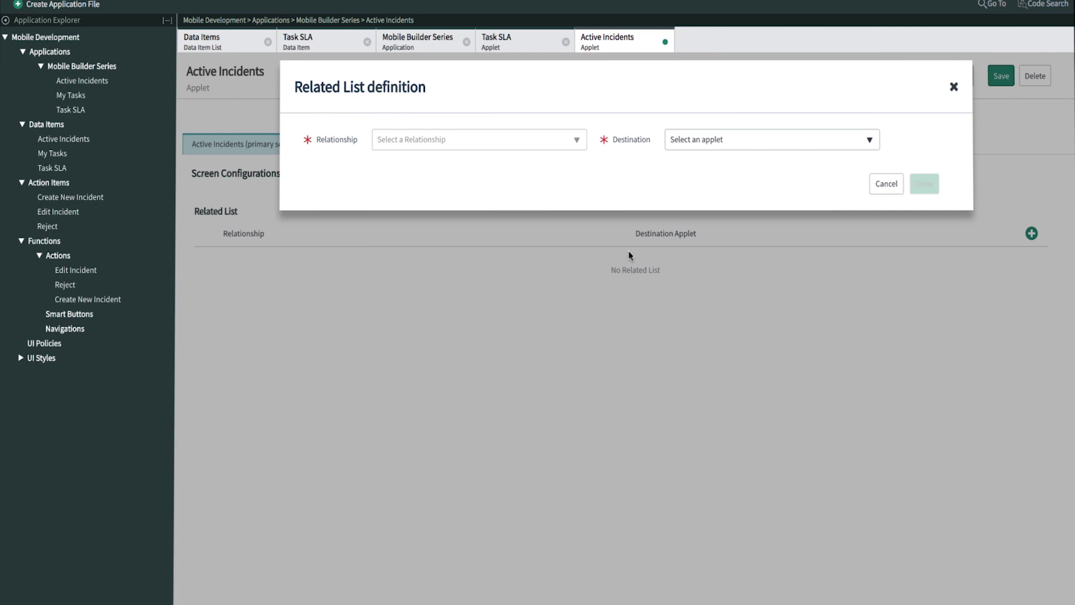
{"action": "left_click", "coordinate": [490, 152]}
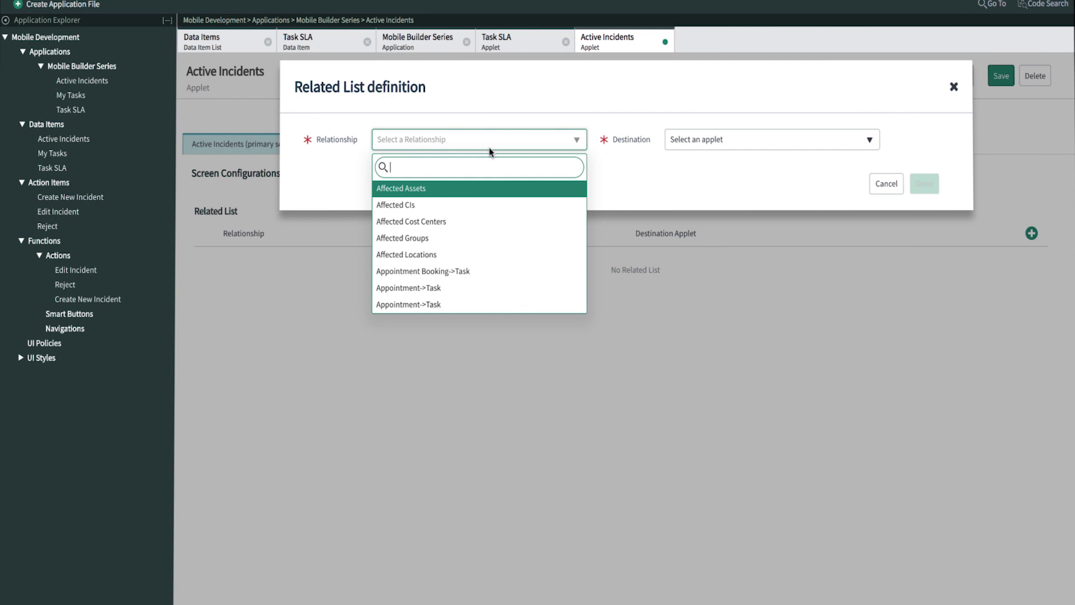
{"action": "type", "text": "task sla"}
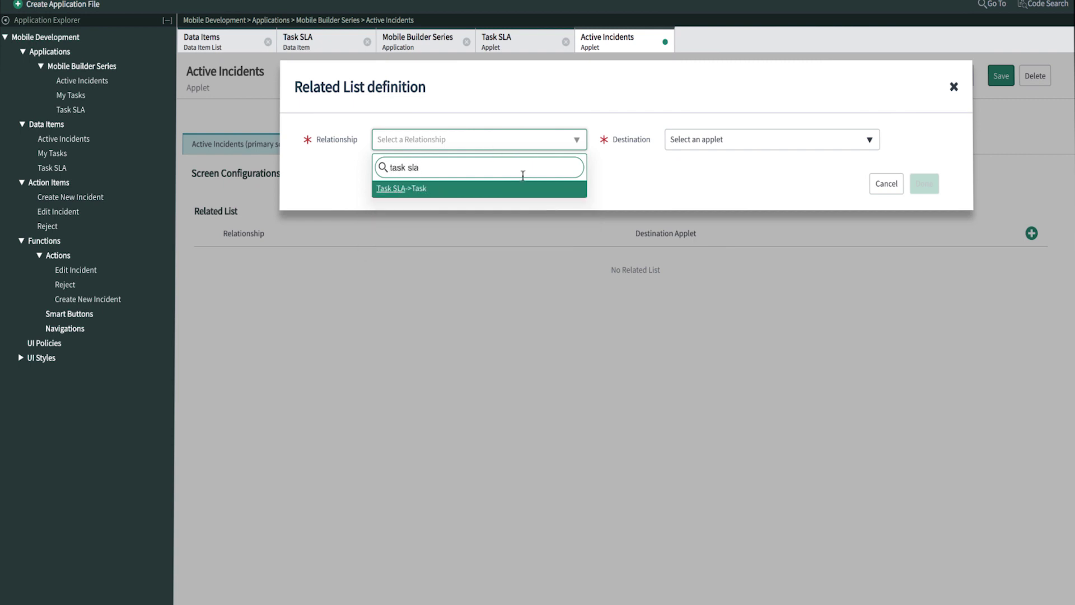
{"action": "left_click", "coordinate": [514, 188]}
{"action": "left_click", "coordinate": [728, 141]}
{"action": "left_click", "coordinate": [724, 196]}
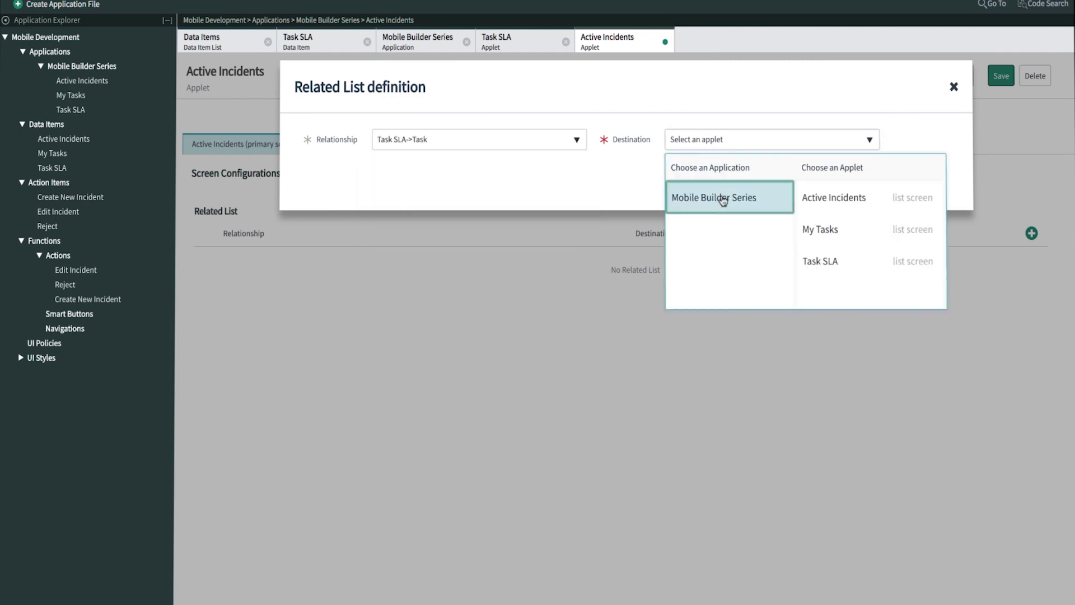
{"action": "left_click", "coordinate": [835, 263]}
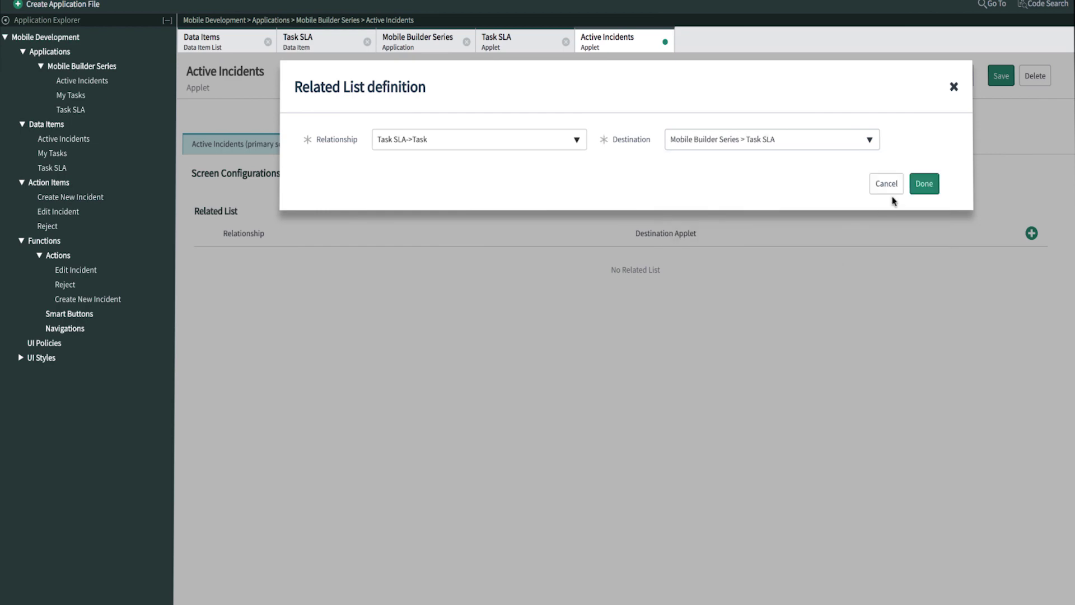
{"action": "left_click", "coordinate": [923, 183]}
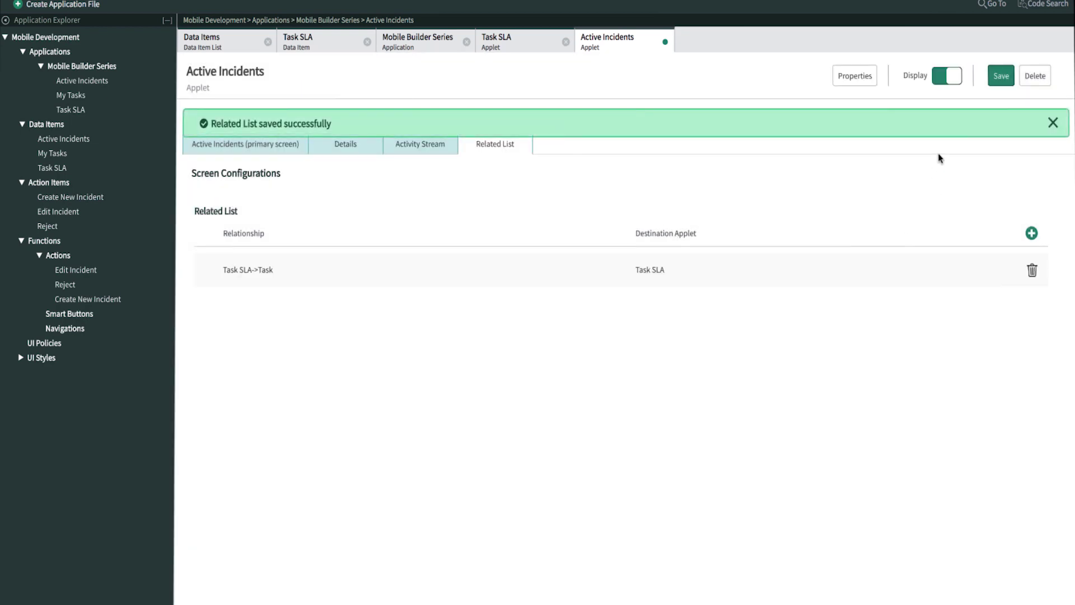
{"action": "left_click", "coordinate": [1000, 75]}
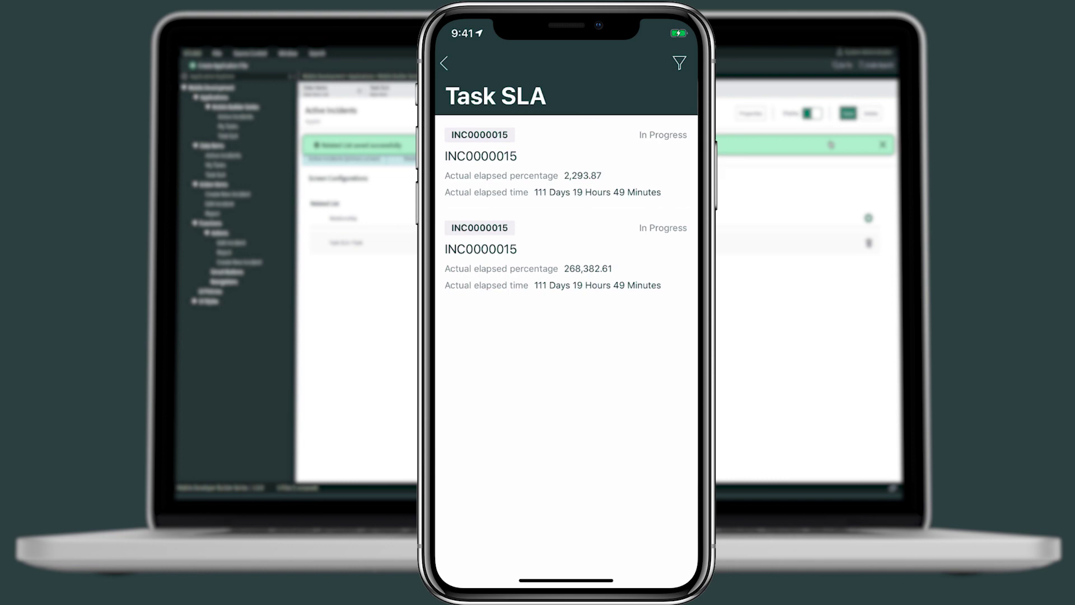
- Open the first INC0000015 Task SLA record to view its start time, breach time and time left
{"action": "left_click", "coordinate": [503, 165]}
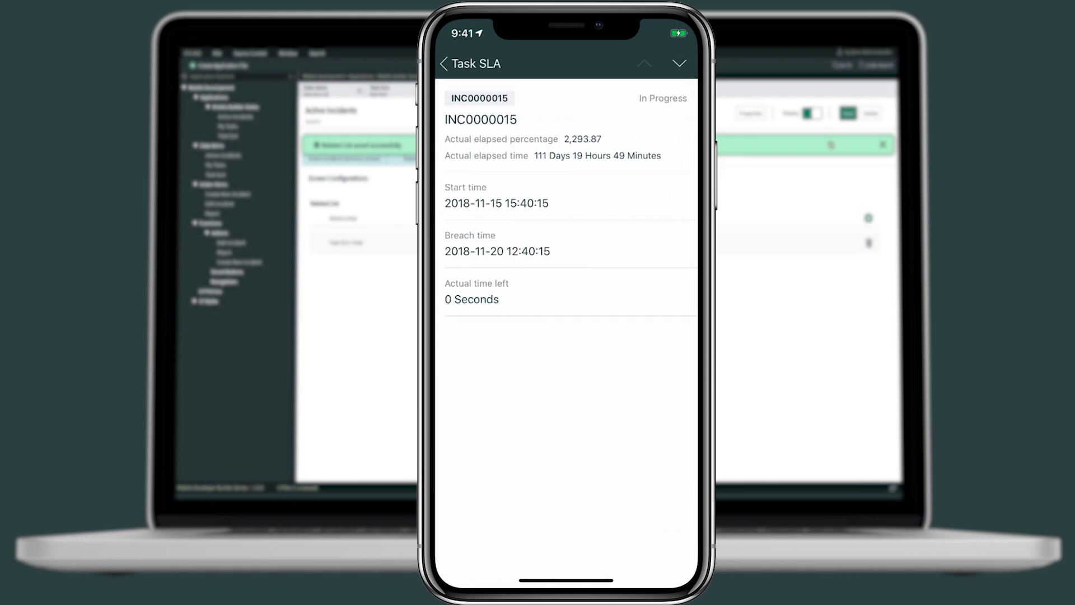